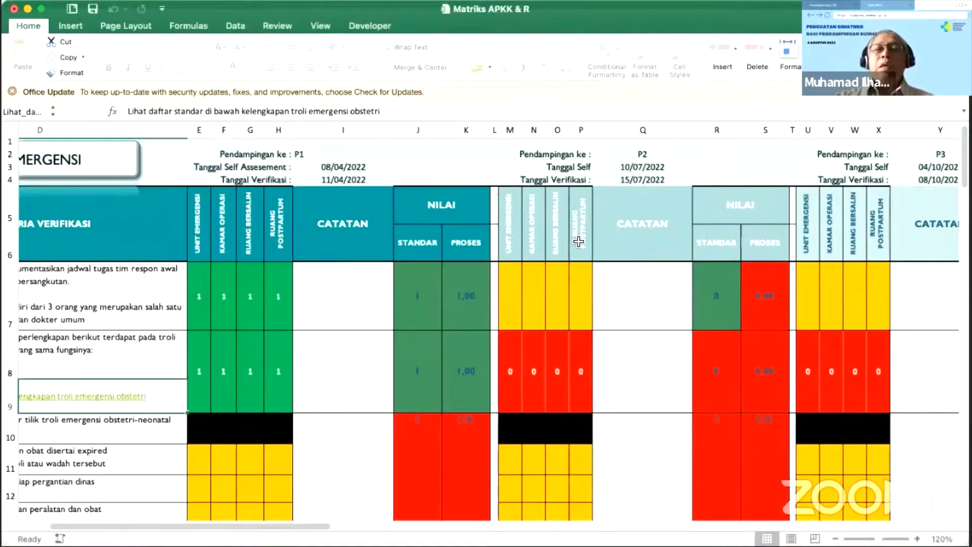
# - Score the first standard in the P1 assessment as 0 for all four units, Unit Emergensi through Ruang Postpartum
pyautogui.hscroll(5, 882, 263)
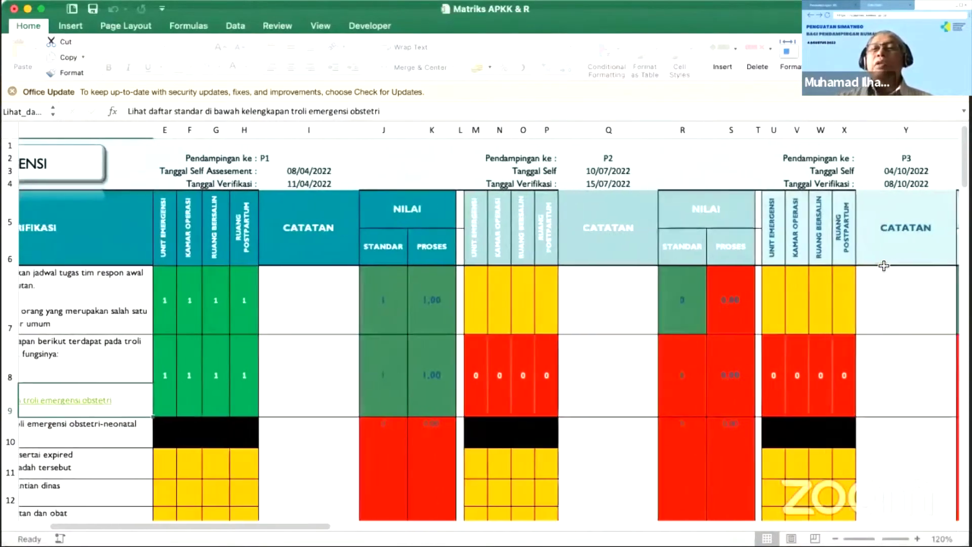
pyautogui.hscroll(-4, 877, 265)
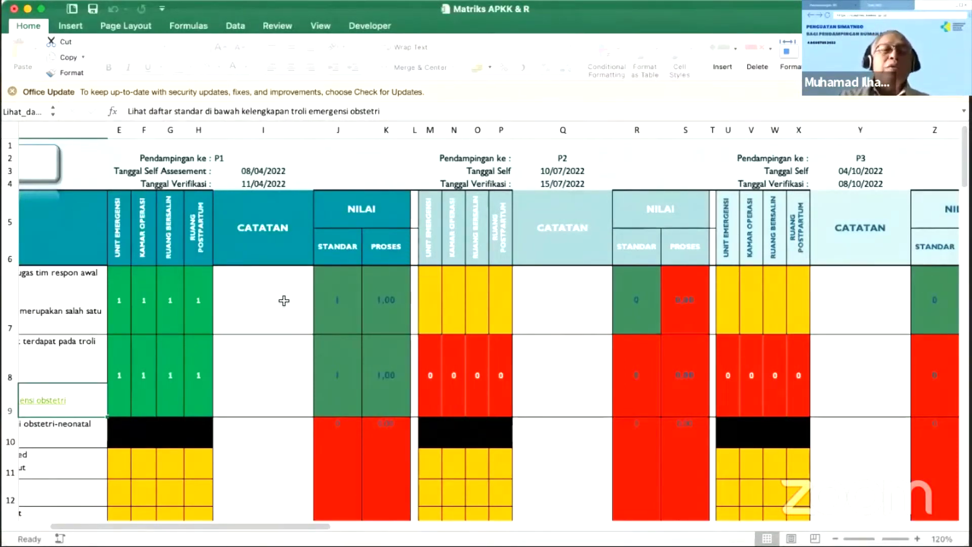
pyautogui.hscroll(-6, 284, 300)
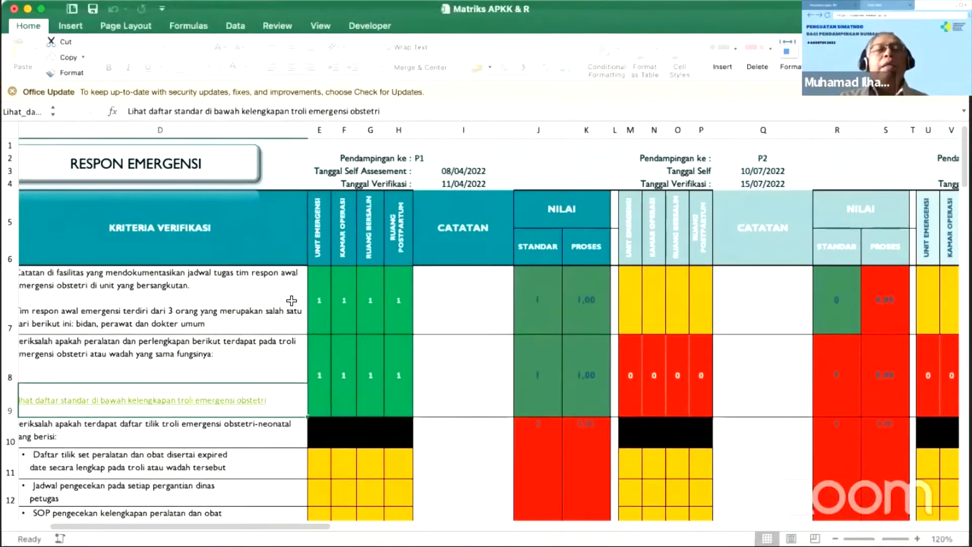
pyautogui.hscroll(-2, 292, 300)
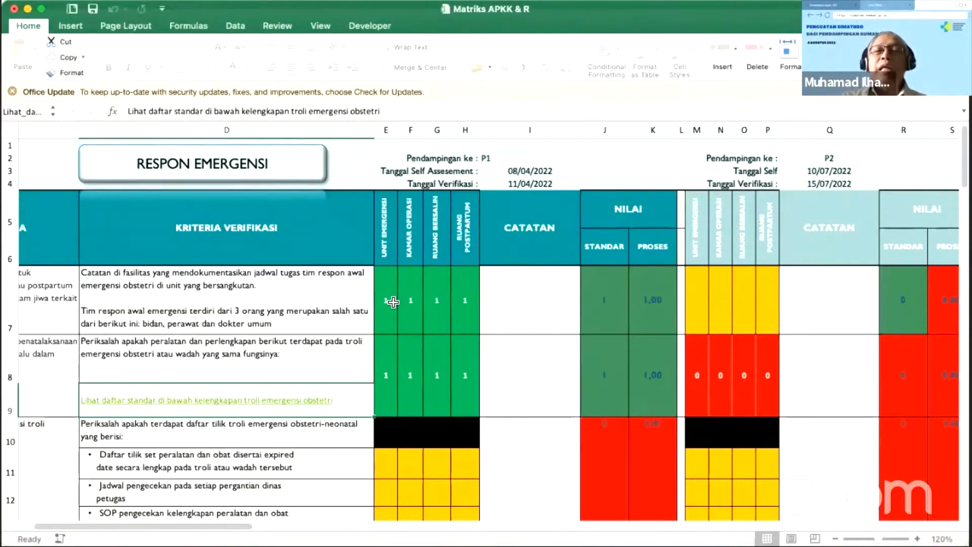
pyautogui.scroll(-1, 393, 303)
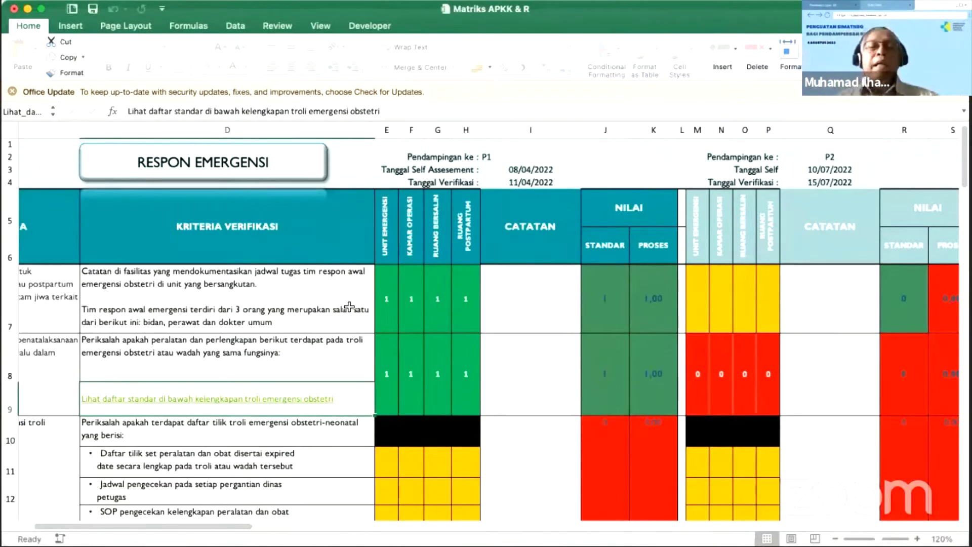
pyautogui.click(390, 311)
pyautogui.write('0')
pyautogui.click(408, 311)
pyautogui.write('0')
pyautogui.click(436, 312)
pyautogui.write('0')
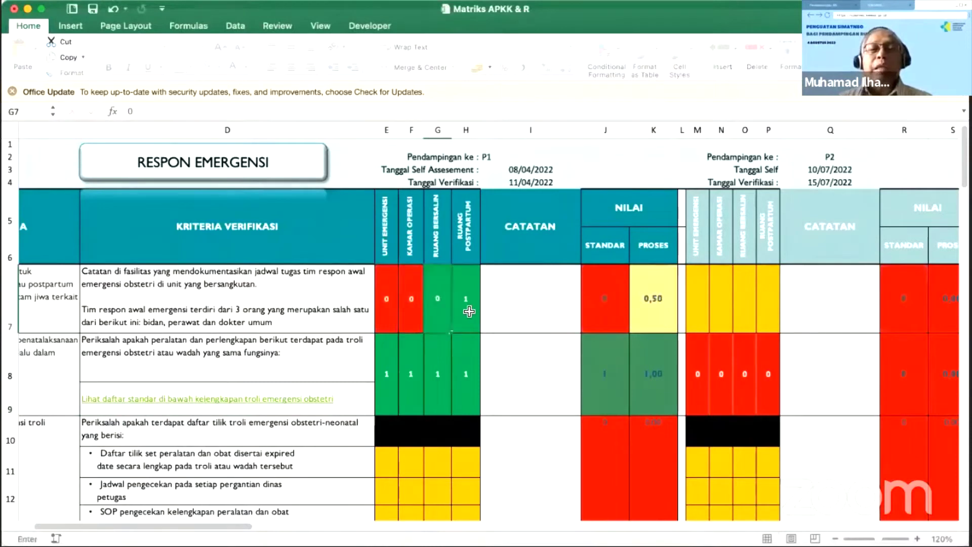
pyautogui.click(463, 311)
pyautogui.write('0')
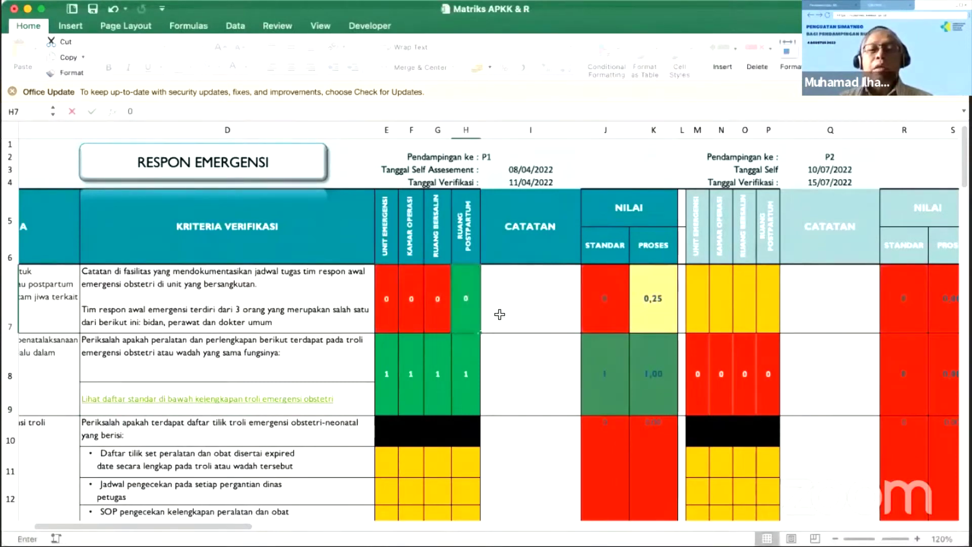
# - Clear the first standard's four P1 unit scores, from Unit Emergensi to Ruang Postpartum
pyautogui.click(394, 310)
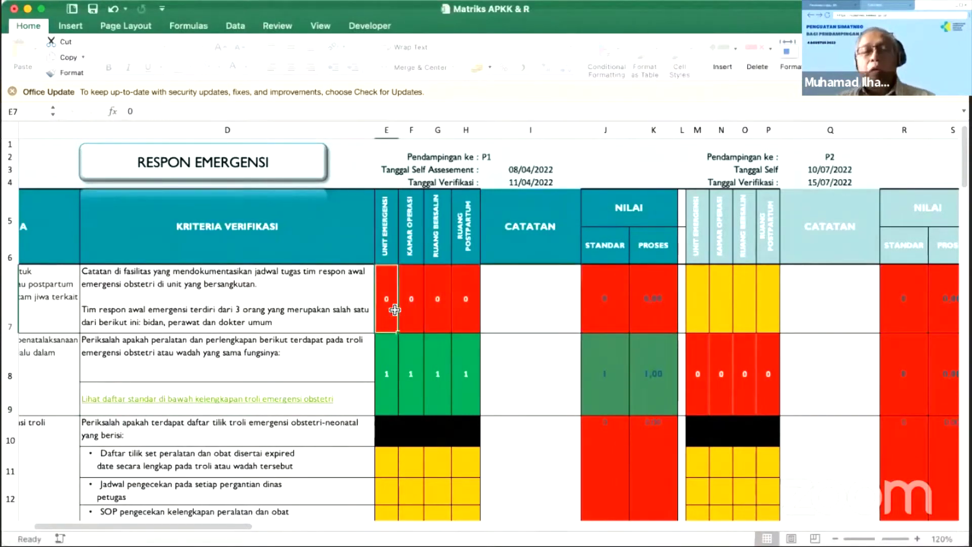
pyautogui.press('BackSpace')
pyautogui.click(410, 310)
pyautogui.press('BackSpace')
pyautogui.click(436, 309)
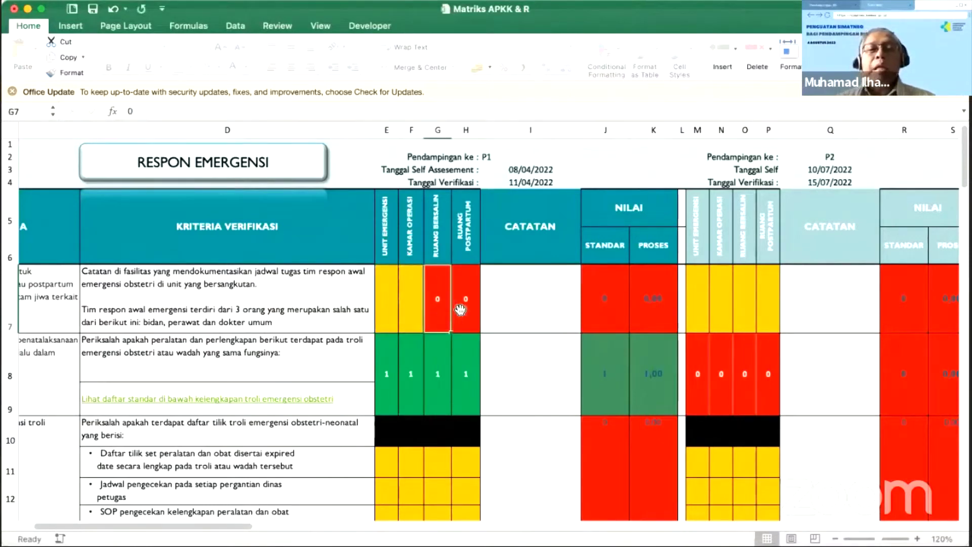
pyautogui.press('BackSpace')
pyautogui.click(459, 310)
pyautogui.press('BackSpace')
pyautogui.click(508, 311)
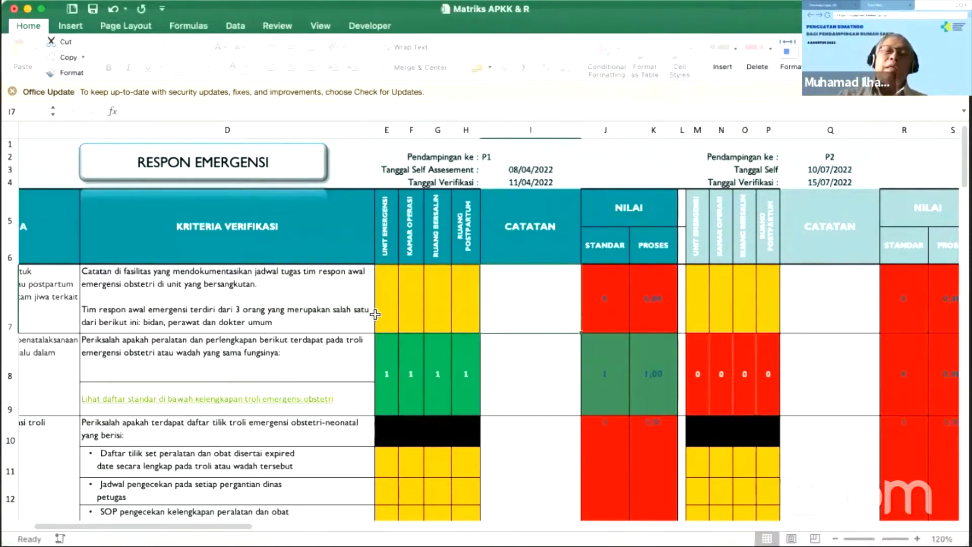
# - Compare the unit scores and Nilai columns for the first two standards across the P1, P2 and P3 assessments
pyautogui.hscroll(3, 581, 324)
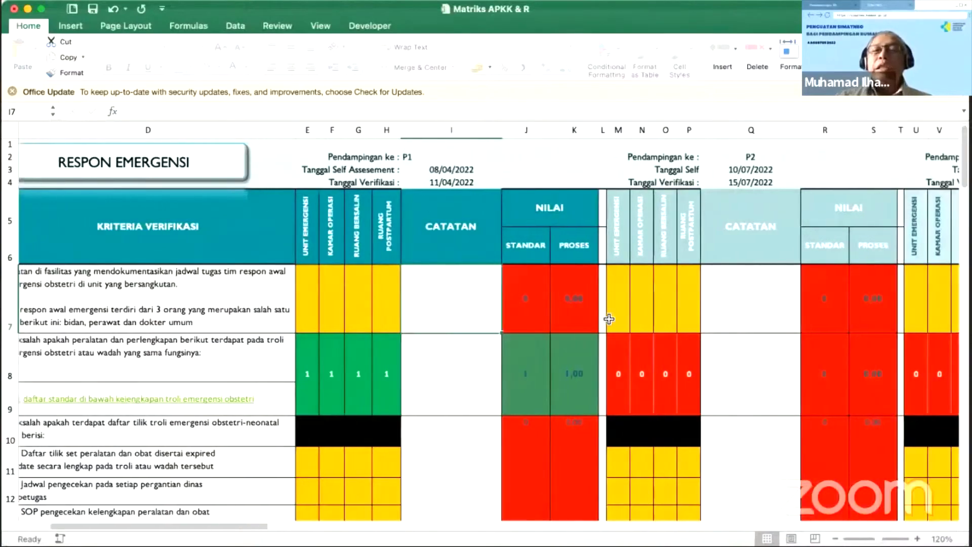
pyautogui.hscroll(8, 581, 323)
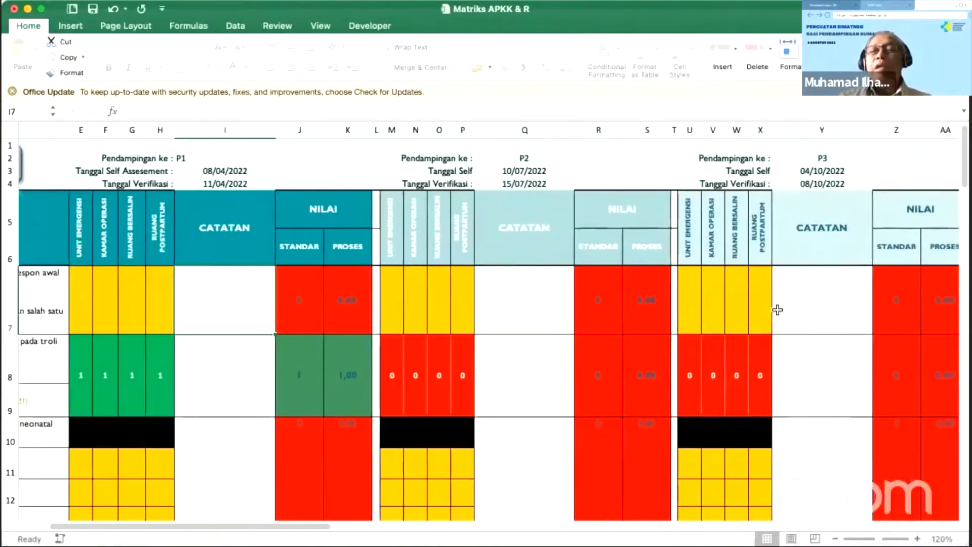
pyautogui.hscroll(-8, 777, 309)
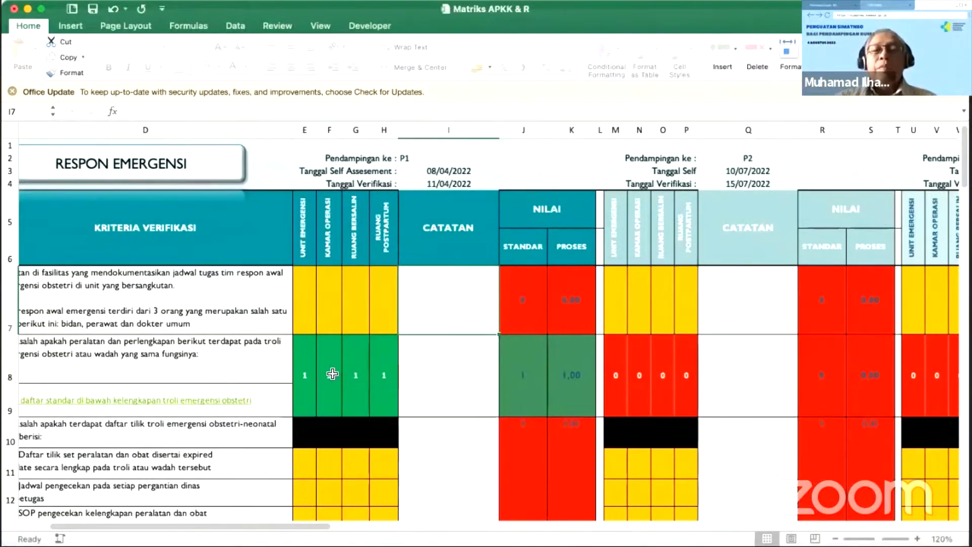
pyautogui.click(442, 382)
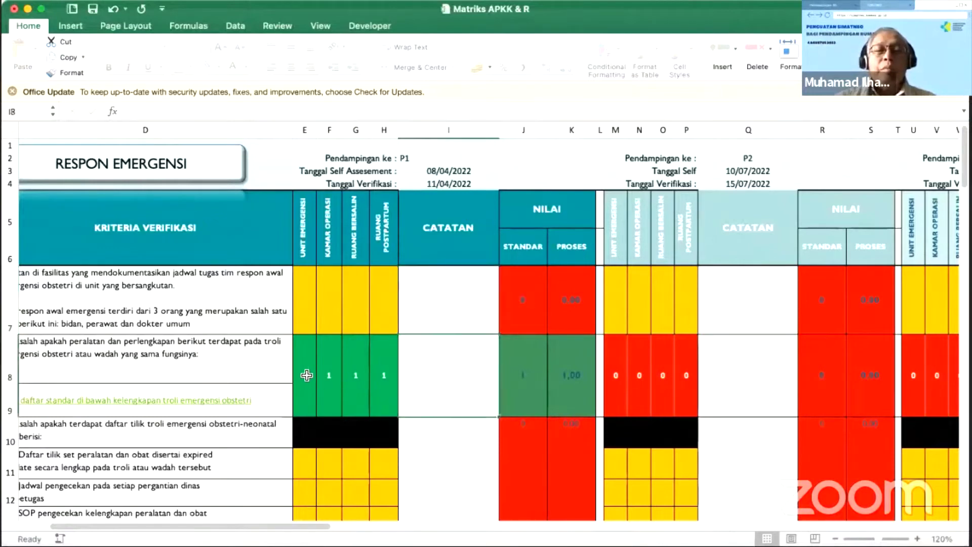
pyautogui.hscroll(-2, 314, 354)
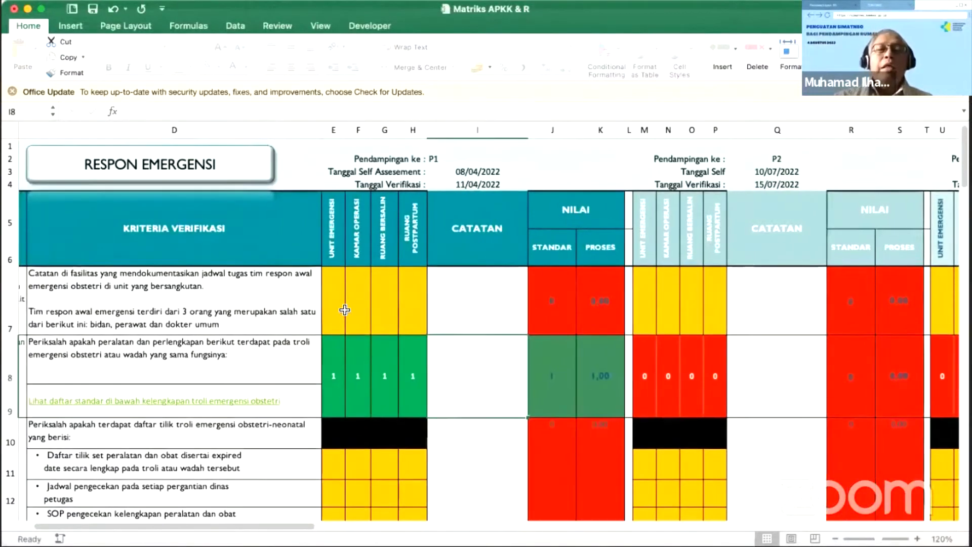
# - Score the first standard in P1 as 1 for Unit Emergensi, Kamar Operasi and Ruang Postpartum, and 0 for Ruang Bersalin
pyautogui.click(336, 308)
pyautogui.hscroll(-2, 335, 308)
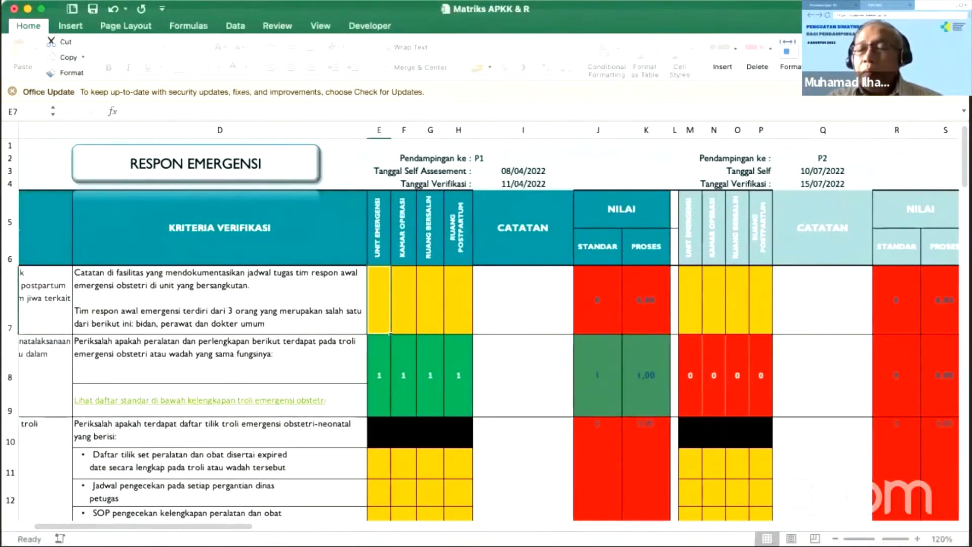
pyautogui.scroll(2, 632, 412)
pyautogui.hscroll(2, 632, 412)
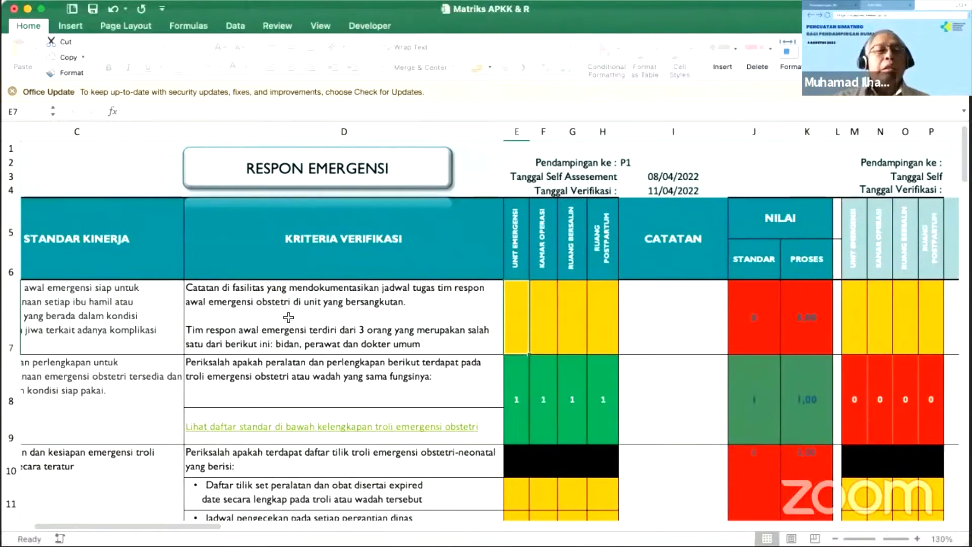
pyautogui.hscroll(-2, 289, 317)
pyautogui.hscroll(-2, 290, 317)
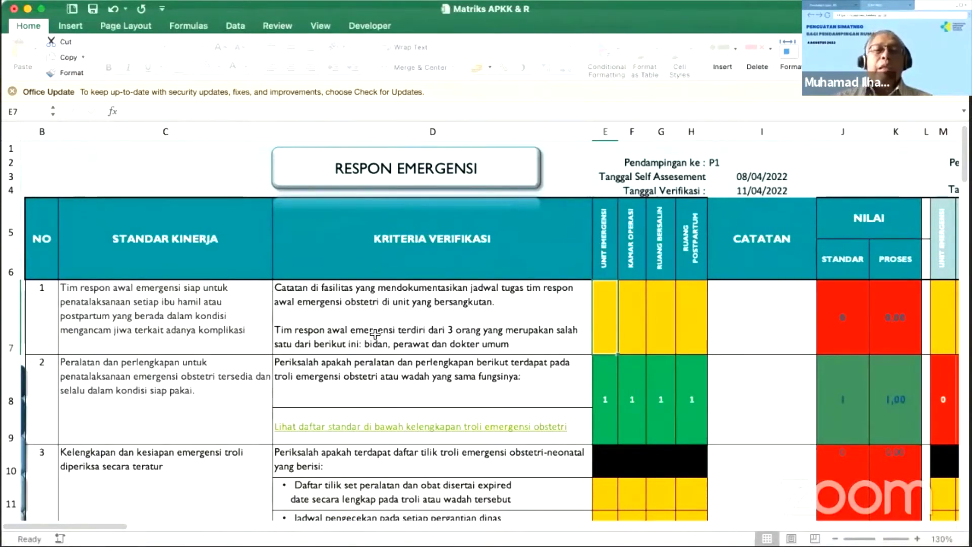
pyautogui.hscroll(2, 498, 331)
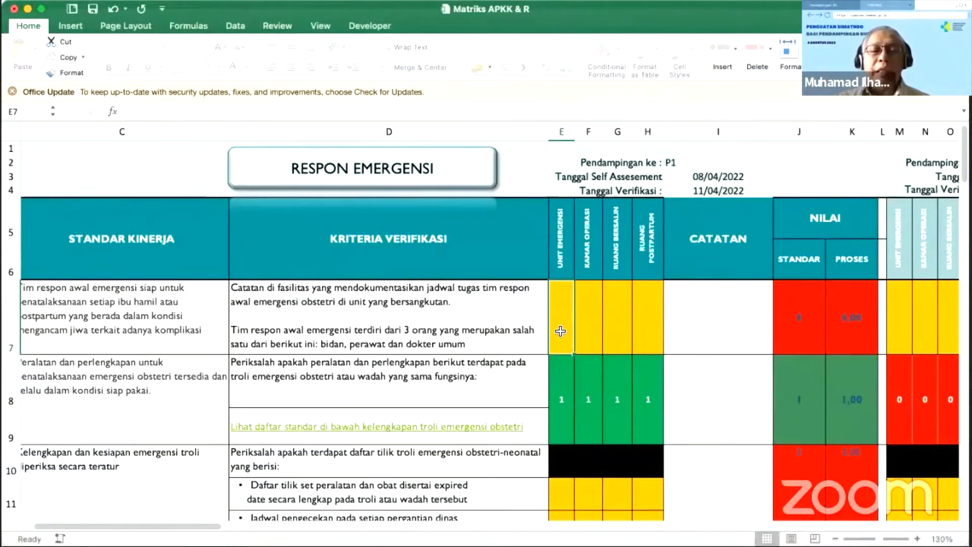
pyautogui.write('1')
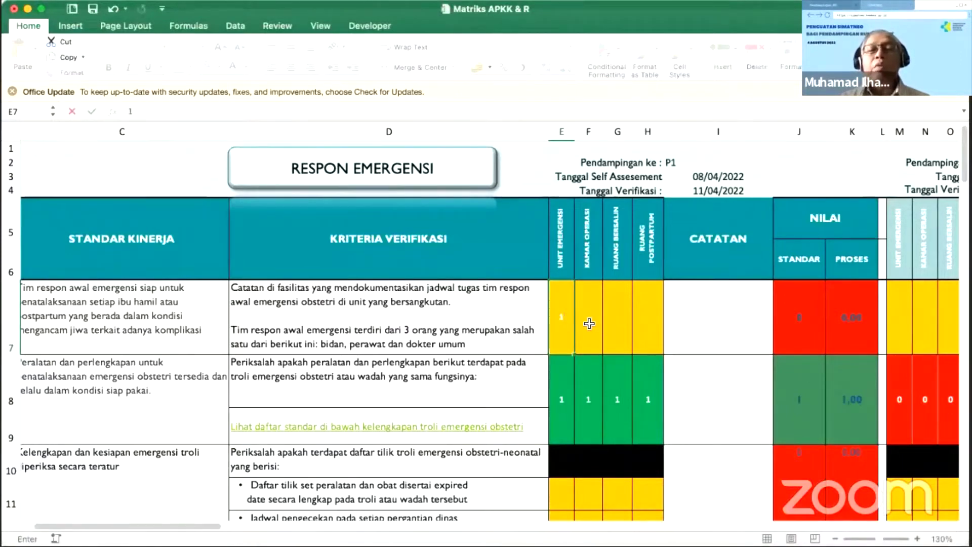
pyautogui.click(589, 323)
pyautogui.write('1')
pyautogui.click(610, 324)
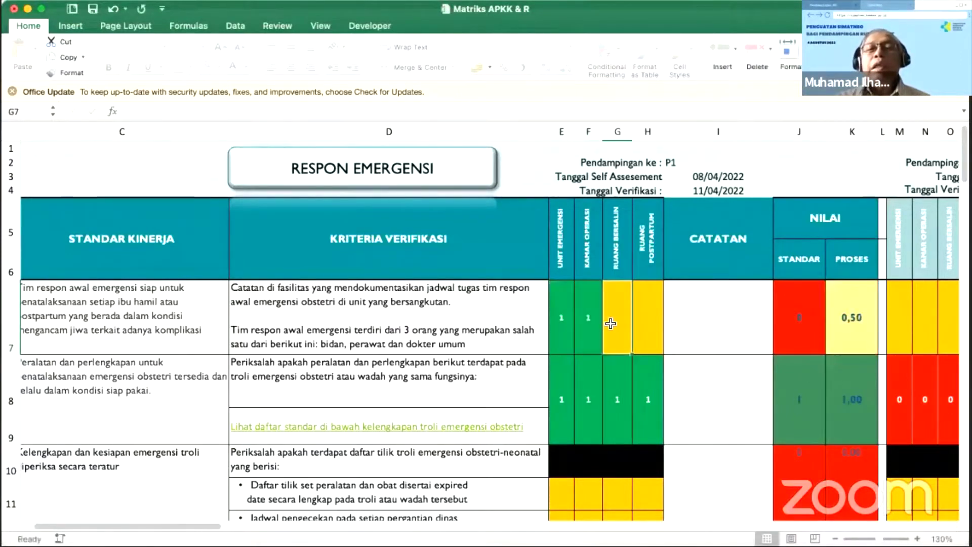
pyautogui.write('0')
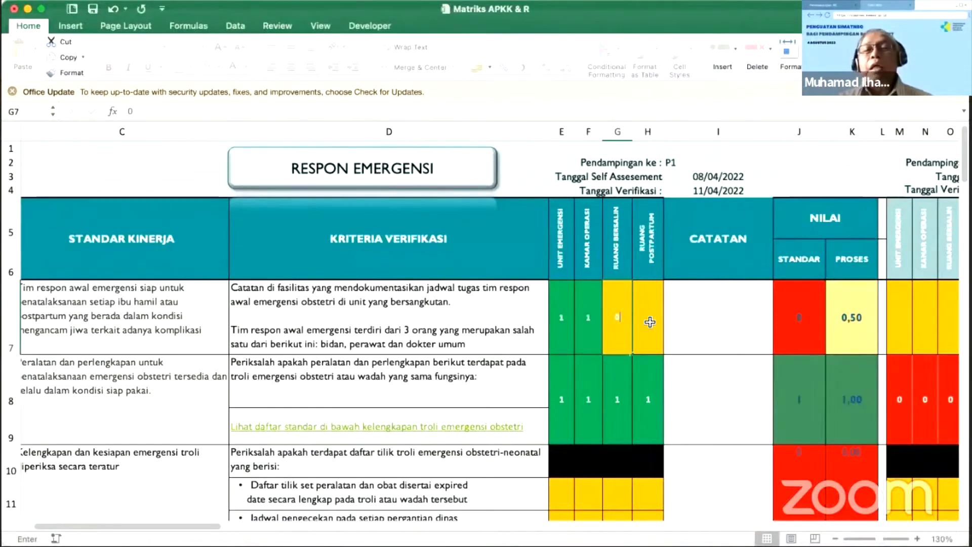
pyautogui.click(653, 322)
pyautogui.write('1')
pyautogui.click(690, 321)
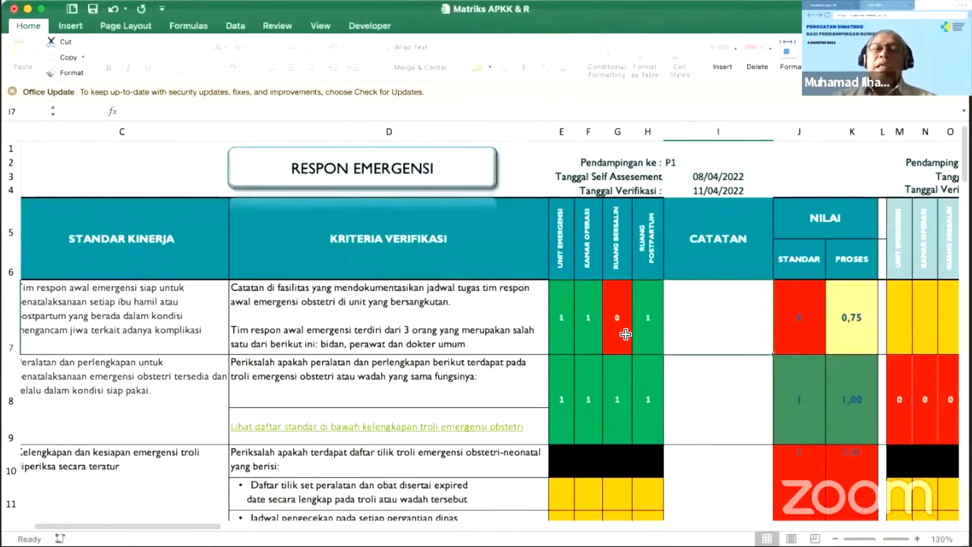
# - Change the first standard's P1 score for Ruang Bersalin to 1
pyautogui.click(621, 323)
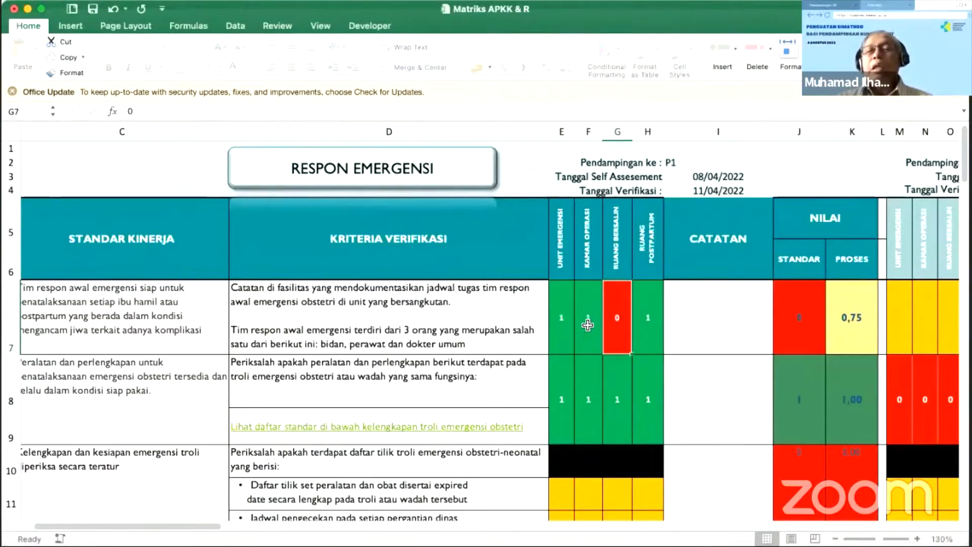
pyautogui.write('1')
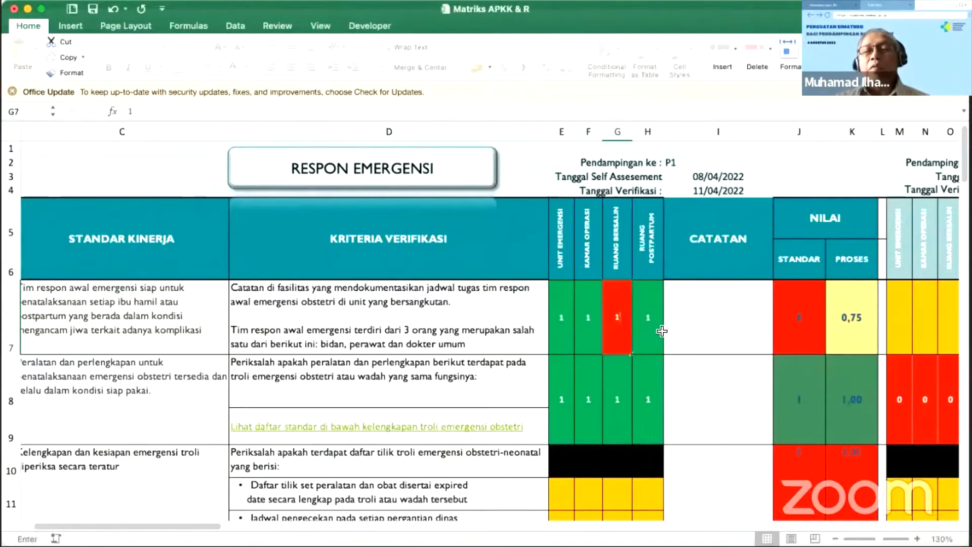
pyautogui.click(678, 332)
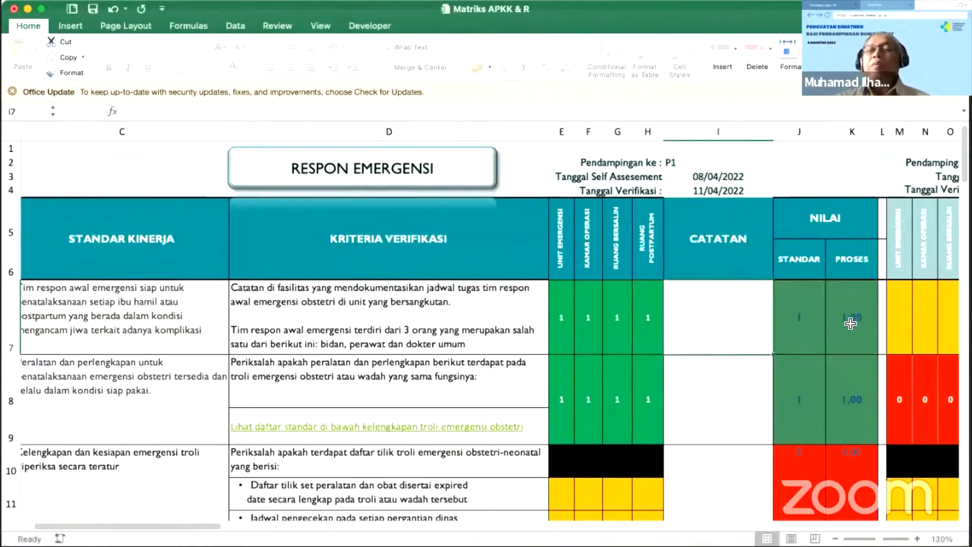
# - Set the first standard's P1 scores for Ruang Bersalin and Ruang Postpartum to 0
pyautogui.click(622, 323)
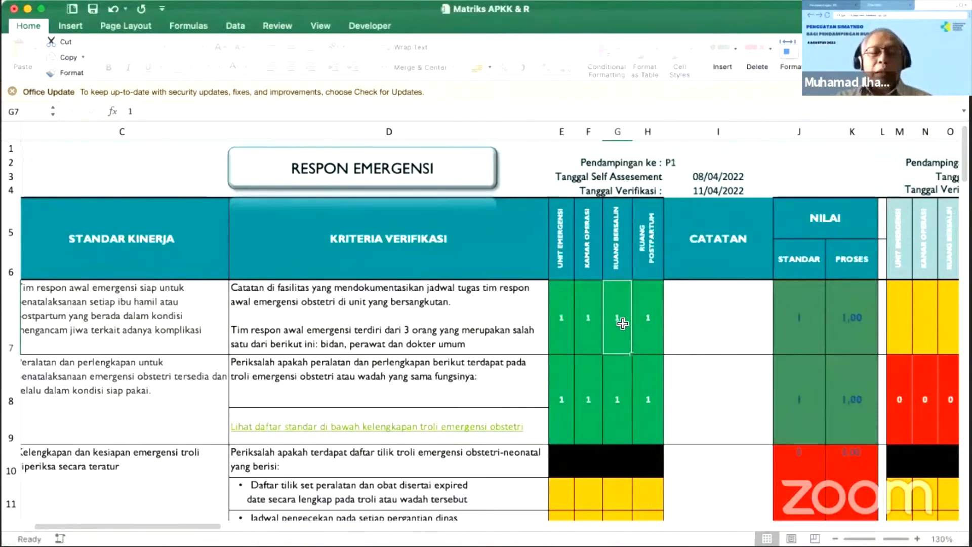
pyautogui.write('0')
pyautogui.press('Return')
pyautogui.click(688, 338)
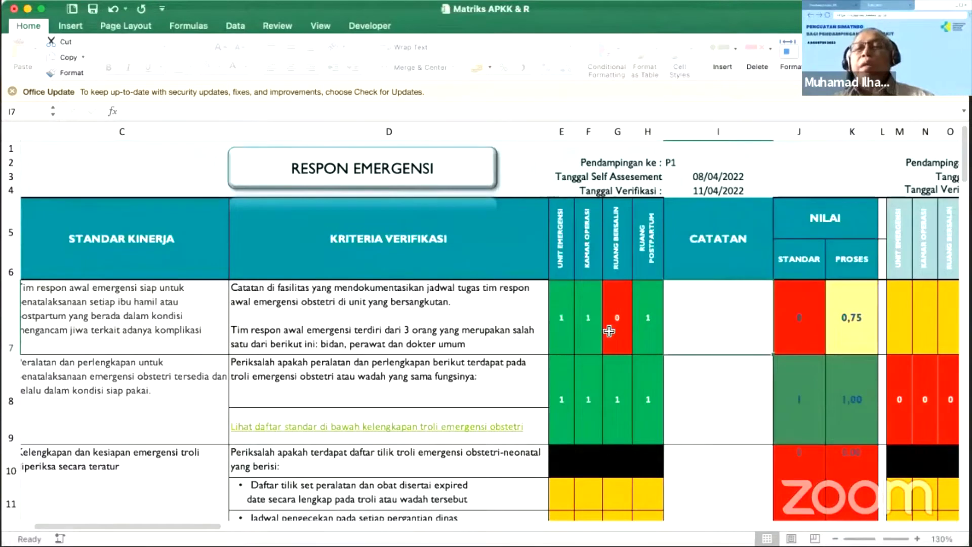
pyautogui.click(650, 331)
pyautogui.write('0')
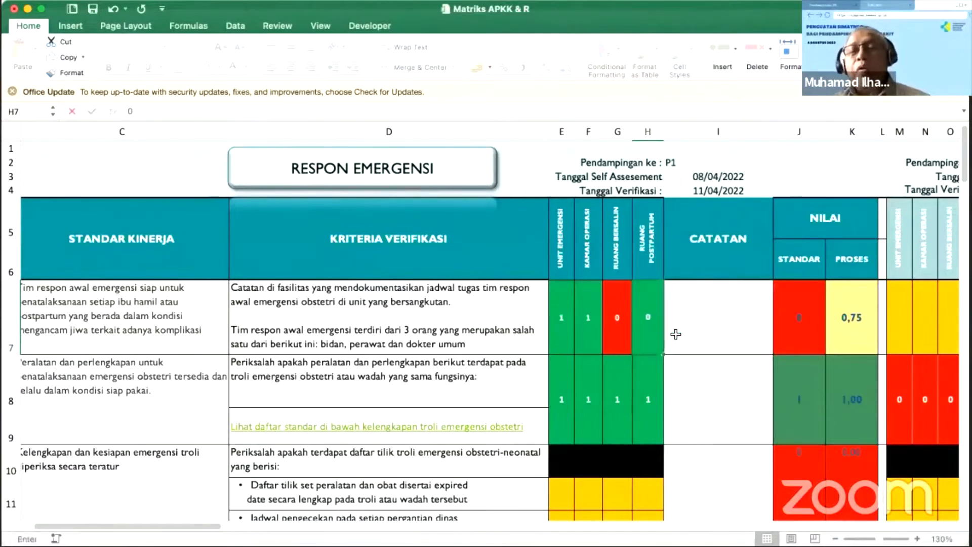
pyautogui.click(676, 332)
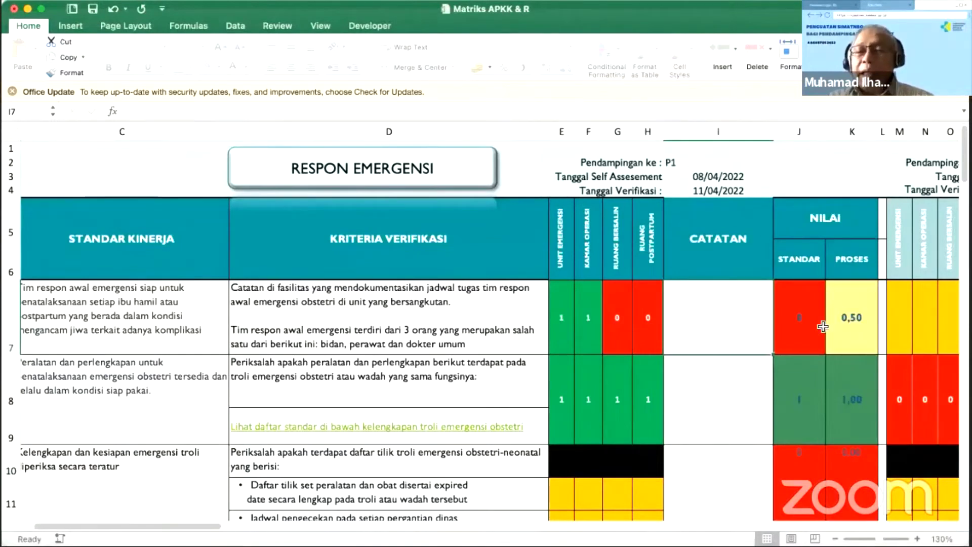
# - Set the first standard's P1 scores for Ruang Bersalin and Ruang Postpartum to 1
pyautogui.click(620, 324)
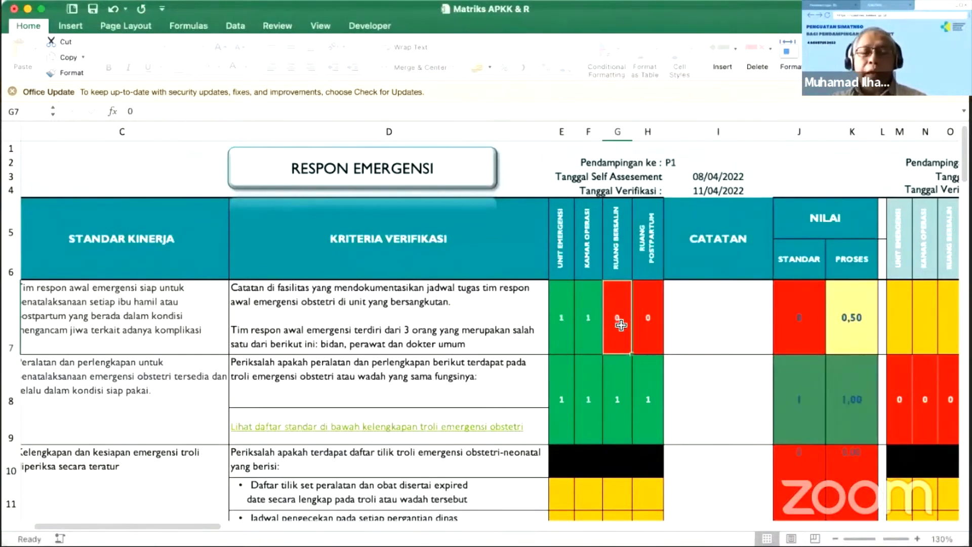
pyautogui.write('1')
pyautogui.click(679, 325)
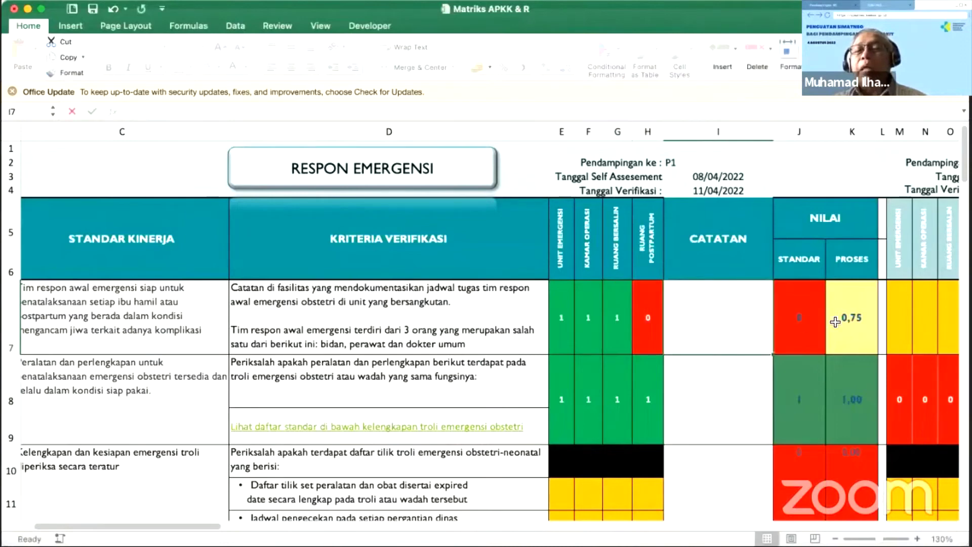
pyautogui.click(659, 325)
pyautogui.click(697, 325)
pyautogui.click(622, 332)
pyautogui.click(655, 333)
pyautogui.write('1')
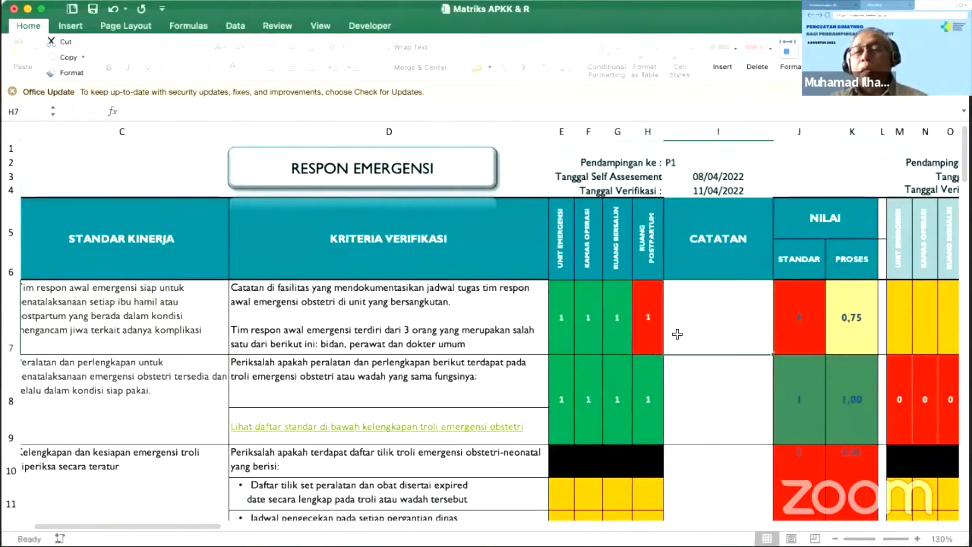
pyautogui.click(677, 334)
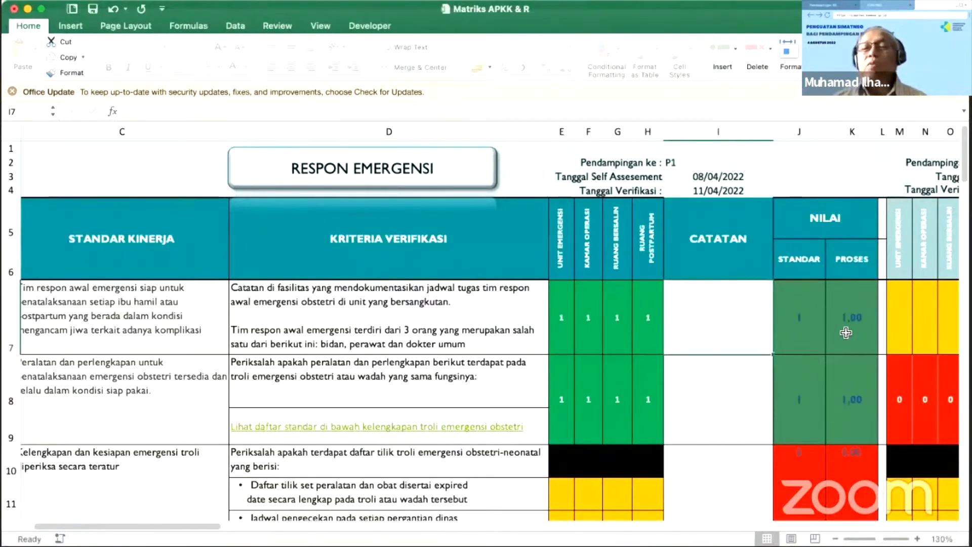
# - Open the obstetric emergency trolley list linked under the second standard and review its Peralatan items
pyautogui.hscroll(-1, 587, 334)
pyautogui.scroll(-1, 587, 334)
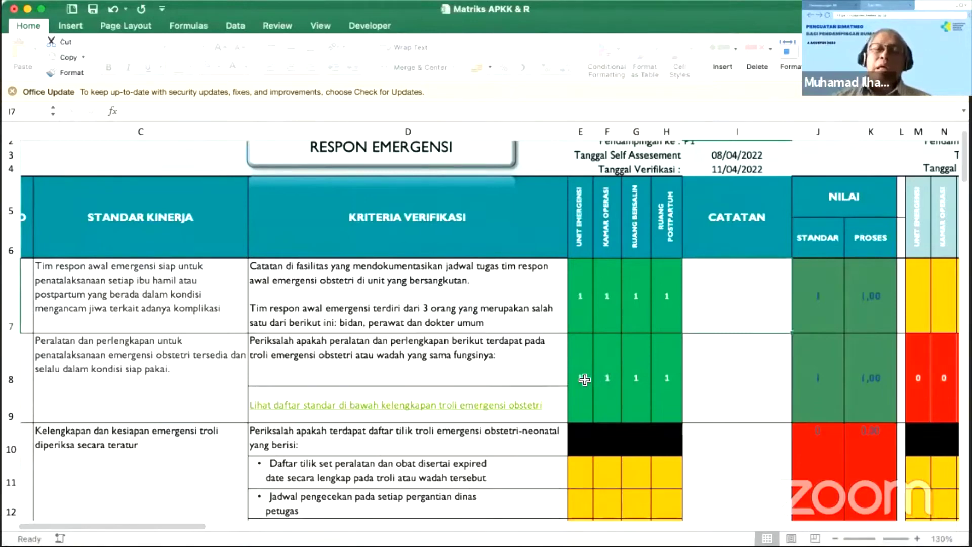
pyautogui.click(462, 405)
pyautogui.scroll(5, 506, 395)
pyautogui.scroll(-3, 517, 391)
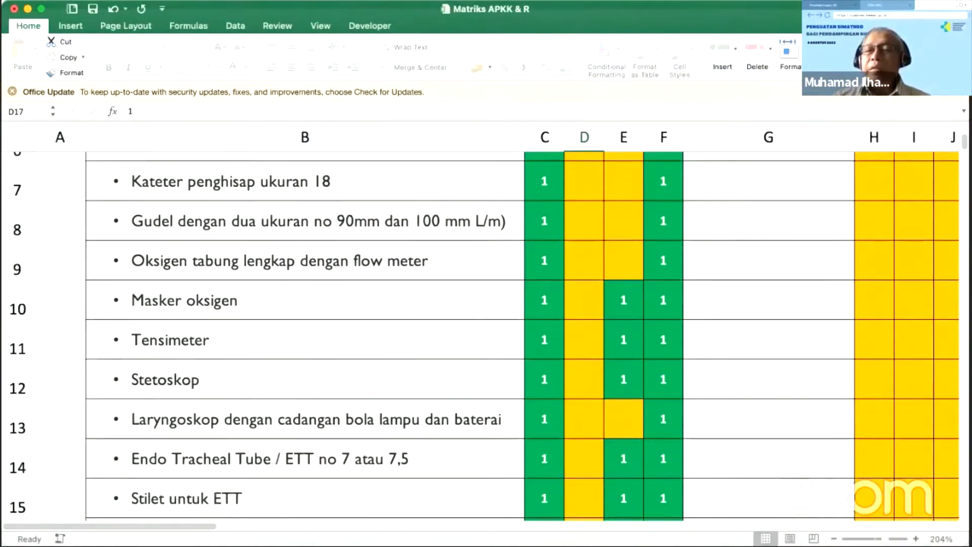
pyautogui.scroll(-4, 513, 271)
pyautogui.scroll(4, 513, 272)
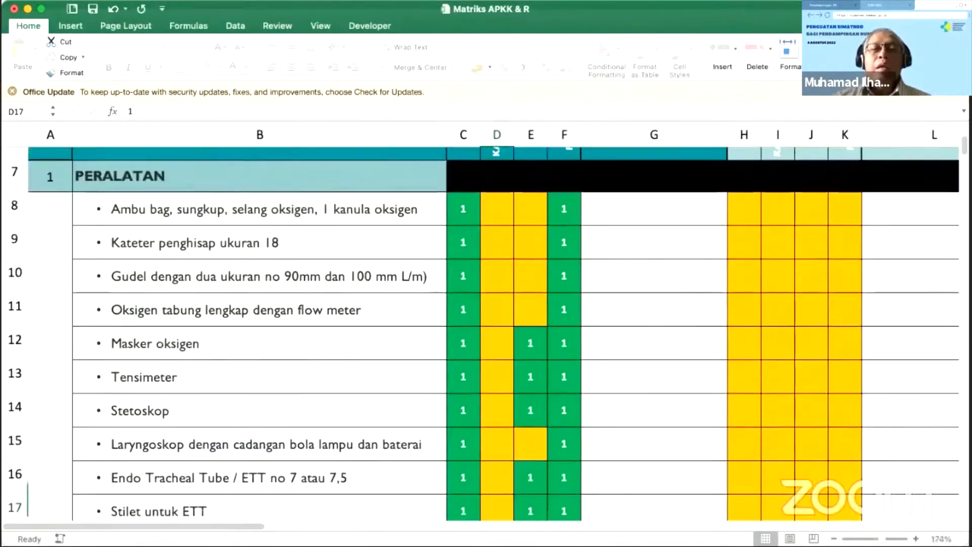
pyautogui.scroll(-2, 462, 393)
pyautogui.scroll(5, 462, 384)
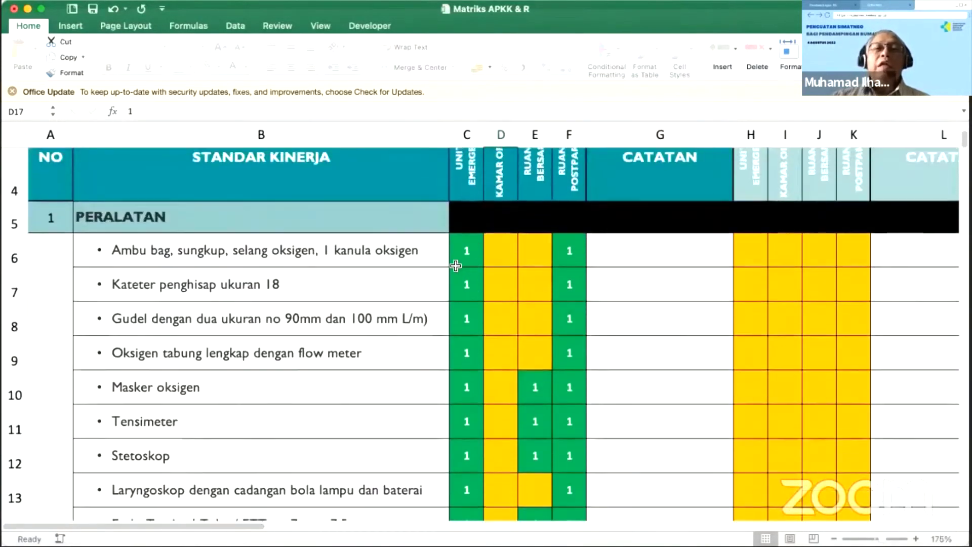
pyautogui.scroll(3, 462, 282)
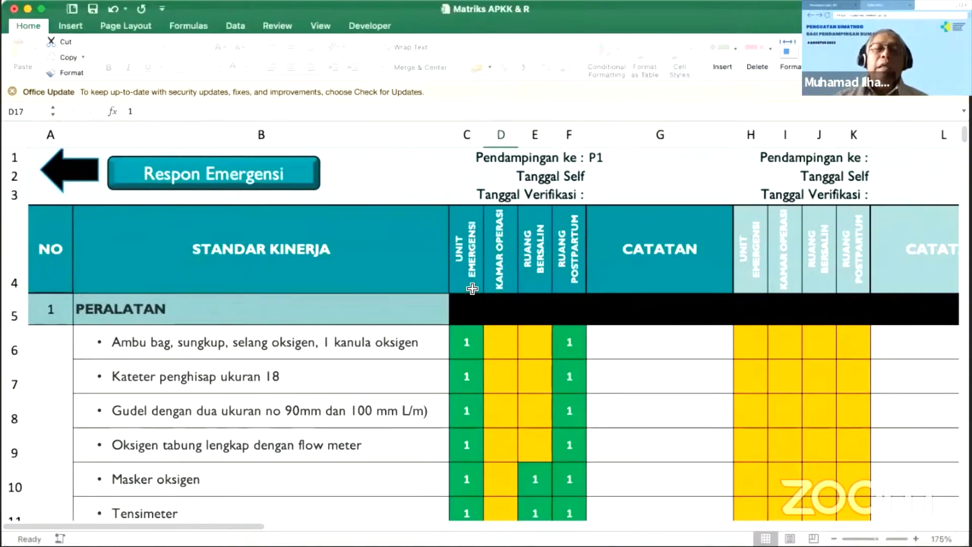
# - Compare the P1 unit scores for the Peralatan items down to Condom Catether, and return to the Respon Emergensi matrix
pyautogui.scroll(-6, 472, 288)
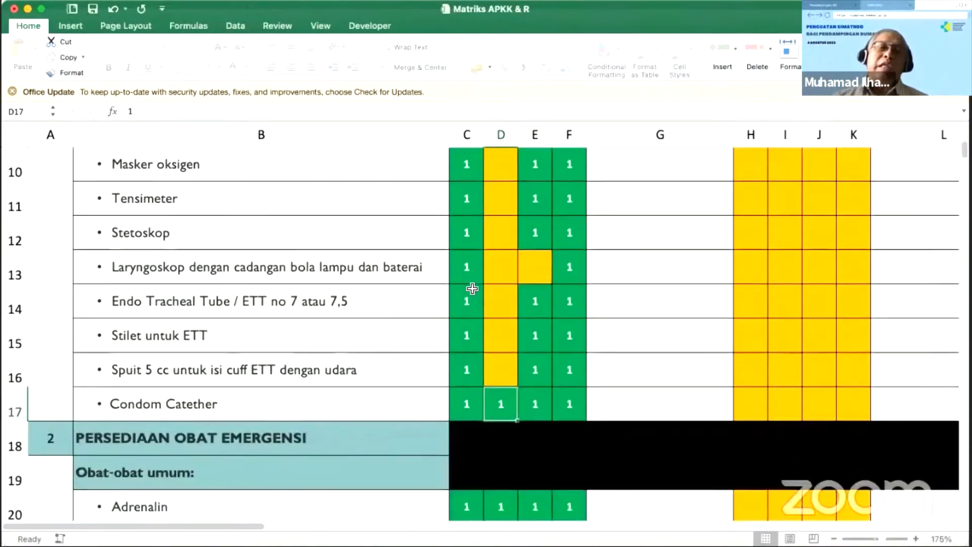
pyautogui.scroll(6, 472, 288)
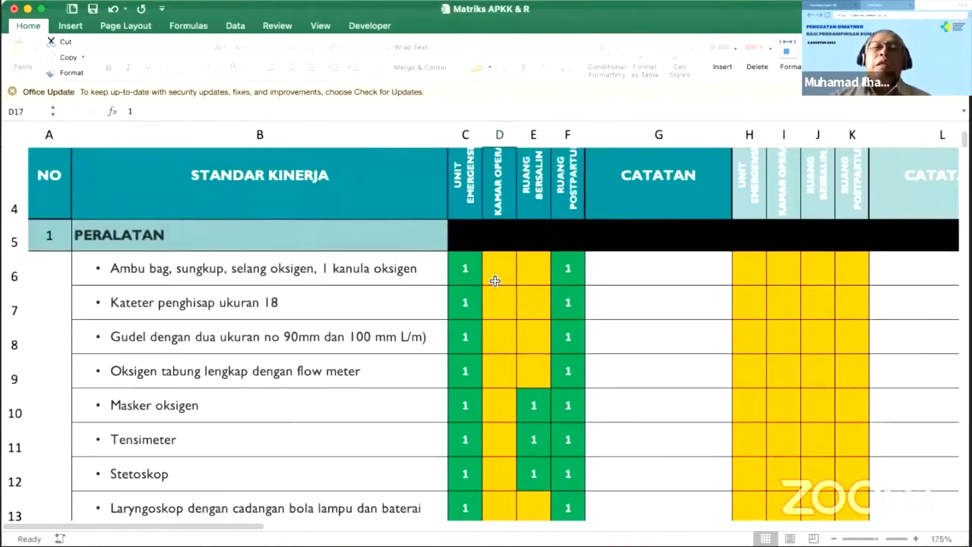
pyautogui.scroll(-3, 497, 278)
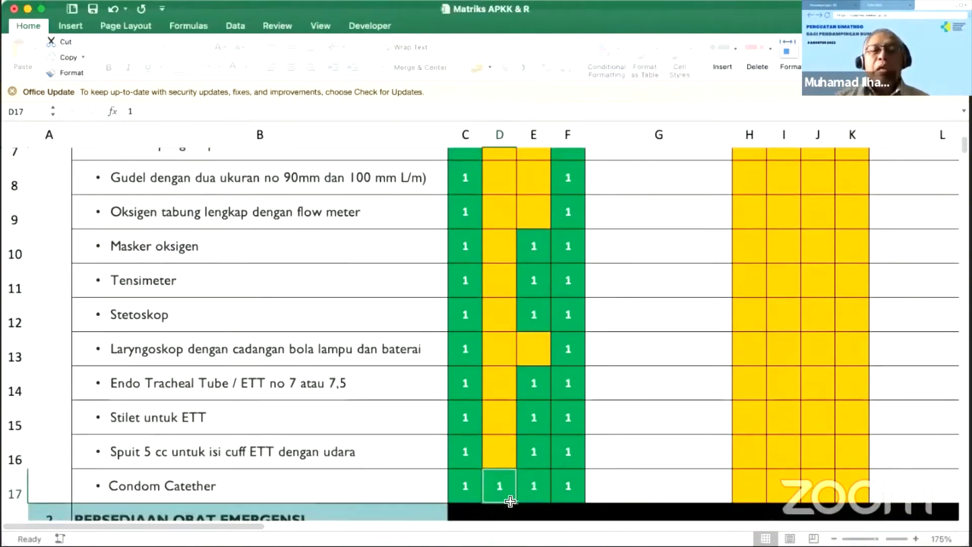
pyautogui.scroll(7, 512, 423)
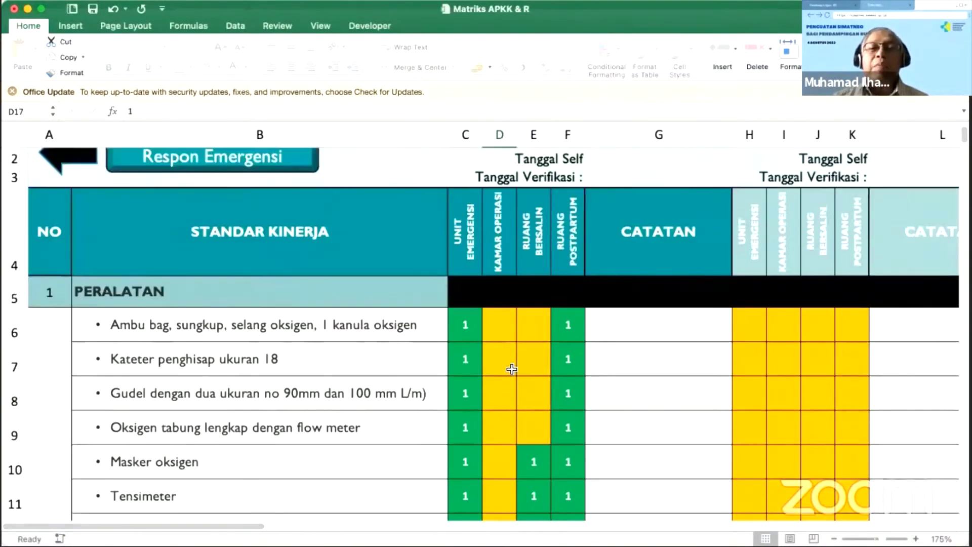
pyautogui.scroll(-4, 531, 335)
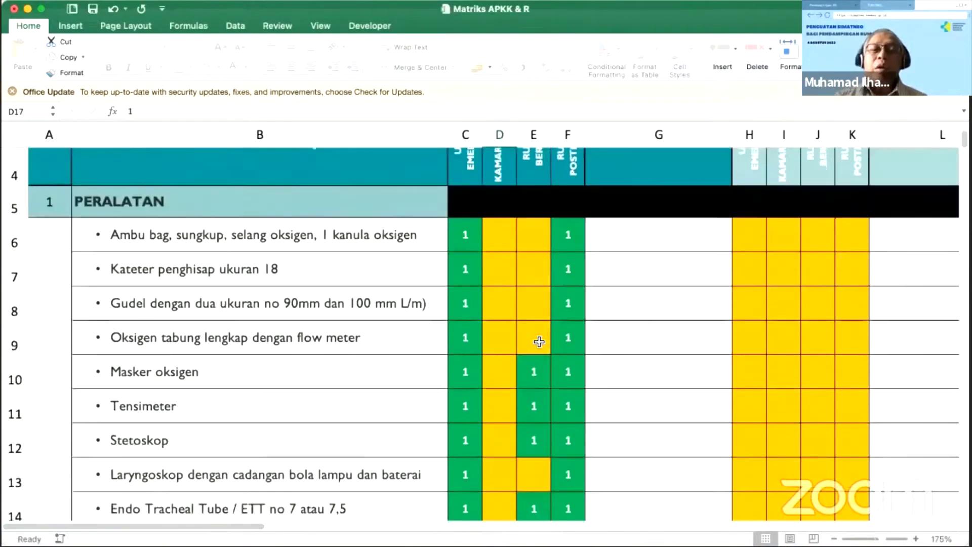
pyautogui.scroll(-2, 540, 363)
pyautogui.scroll(-1, 540, 363)
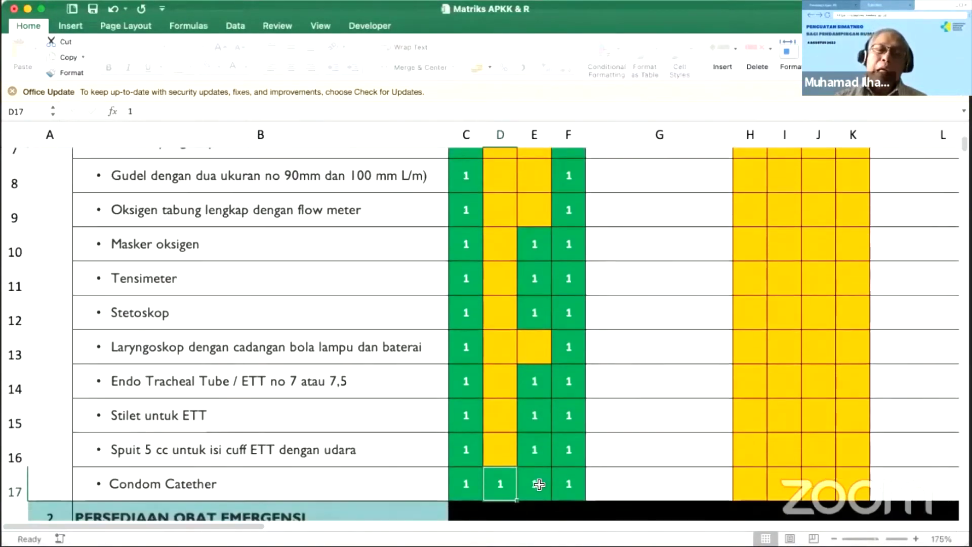
pyautogui.scroll(7, 542, 476)
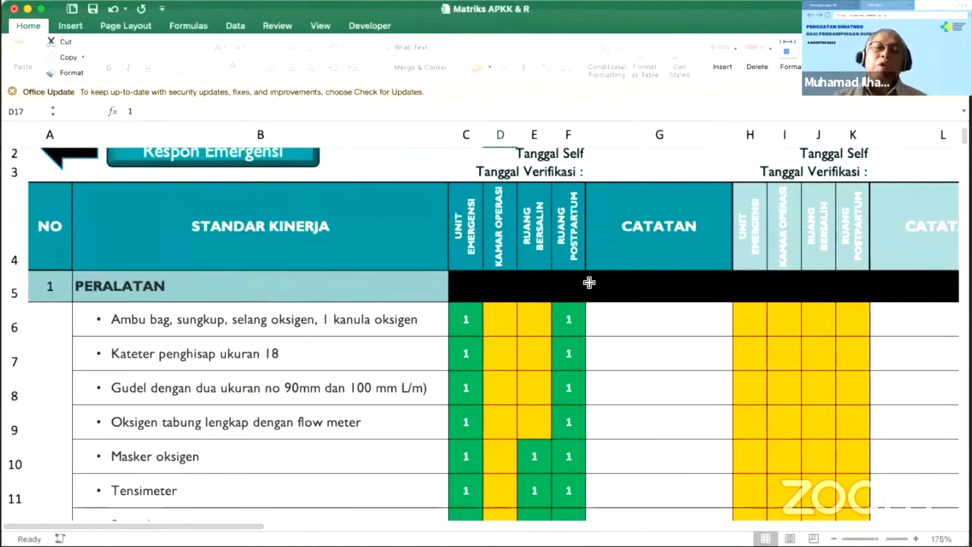
pyautogui.scroll(1, 586, 284)
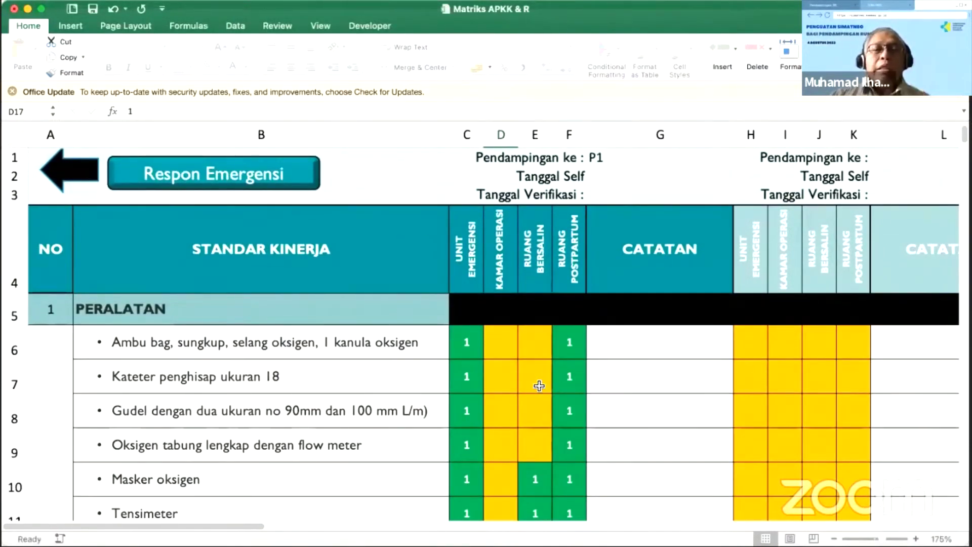
pyautogui.click(229, 166)
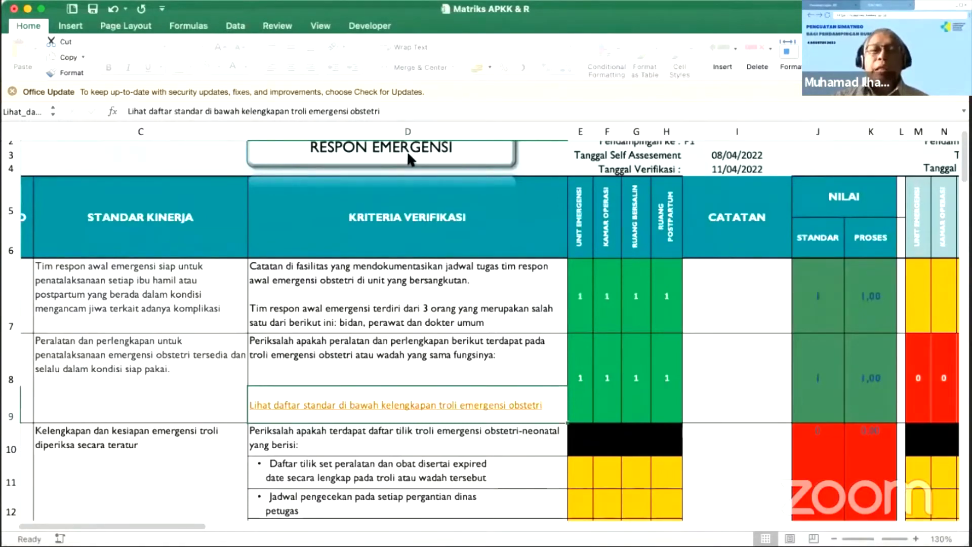
# - In the linked trolley list, score Ambu bag and Kateter penghisap ukuran 18 as 1 for Kamar Operasi in P1, and return to the matrix
pyautogui.click(434, 408)
pyautogui.click(503, 345)
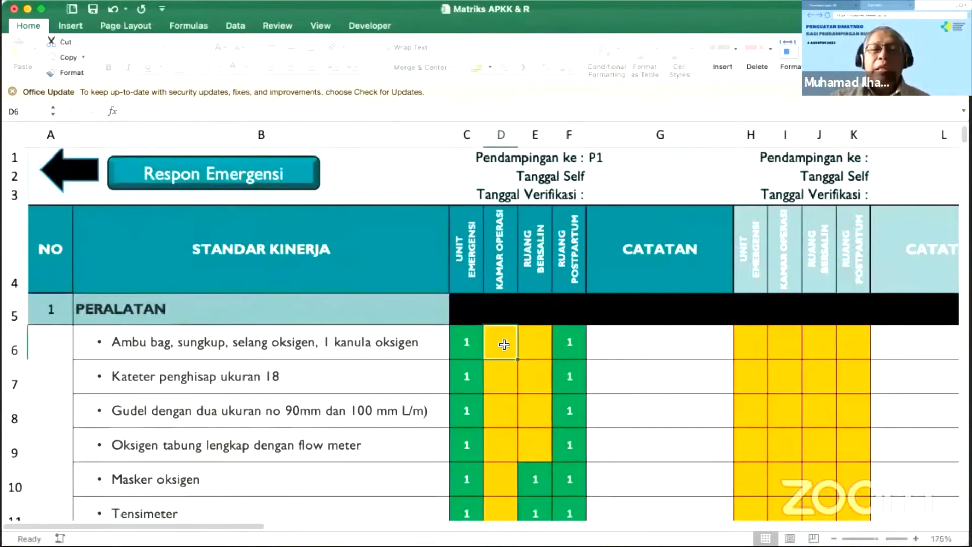
pyautogui.write('1')
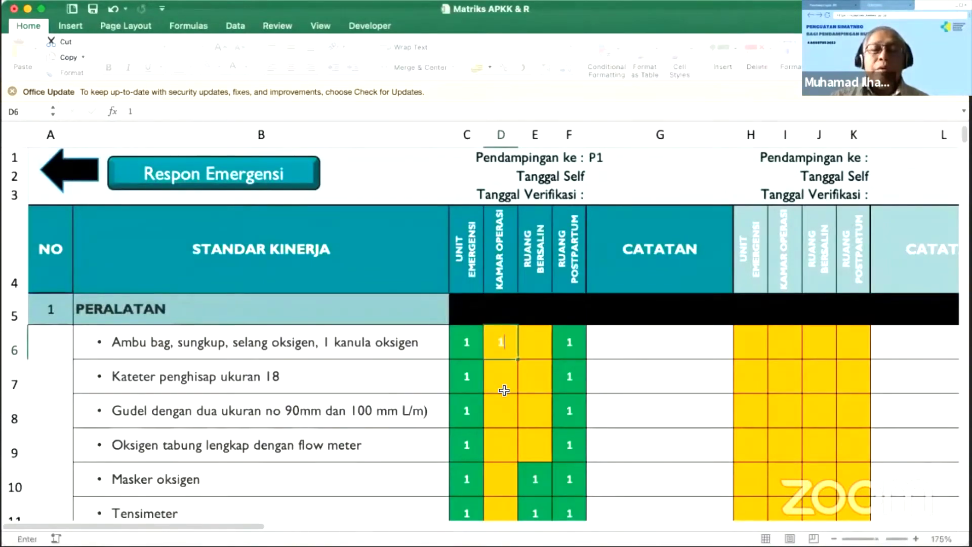
pyautogui.click(504, 386)
pyautogui.write('1')
pyautogui.scroll(-5, 503, 403)
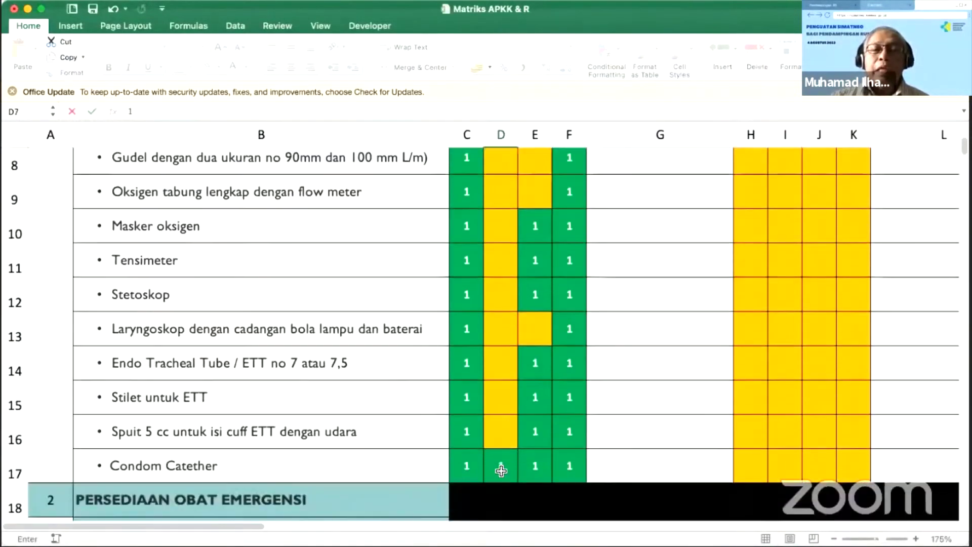
pyautogui.click(495, 366)
pyautogui.scroll(5, 495, 365)
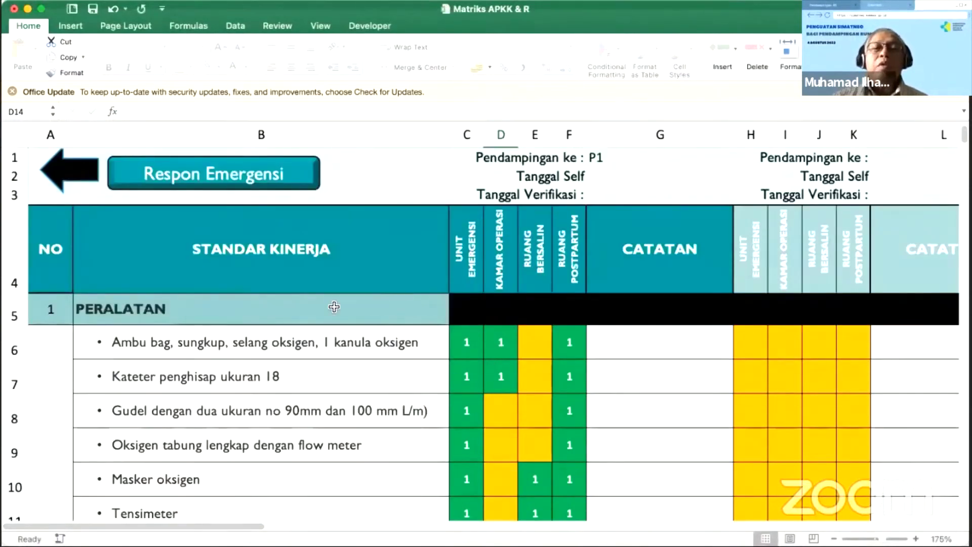
pyautogui.click(152, 172)
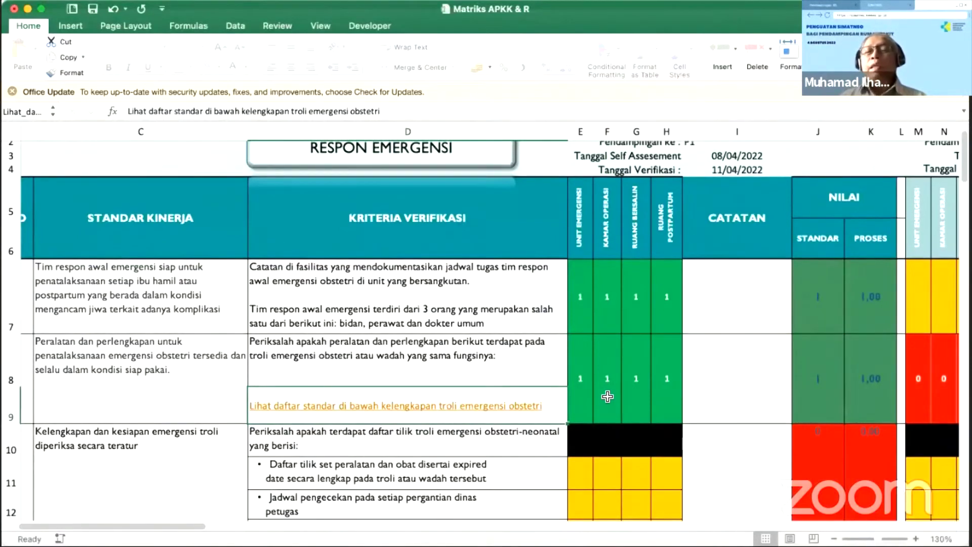
# - Score the third standard's criterion "Daftar tilik set peralatan dan obat" as 1 for all four units in P1
pyautogui.scroll(-4, 607, 396)
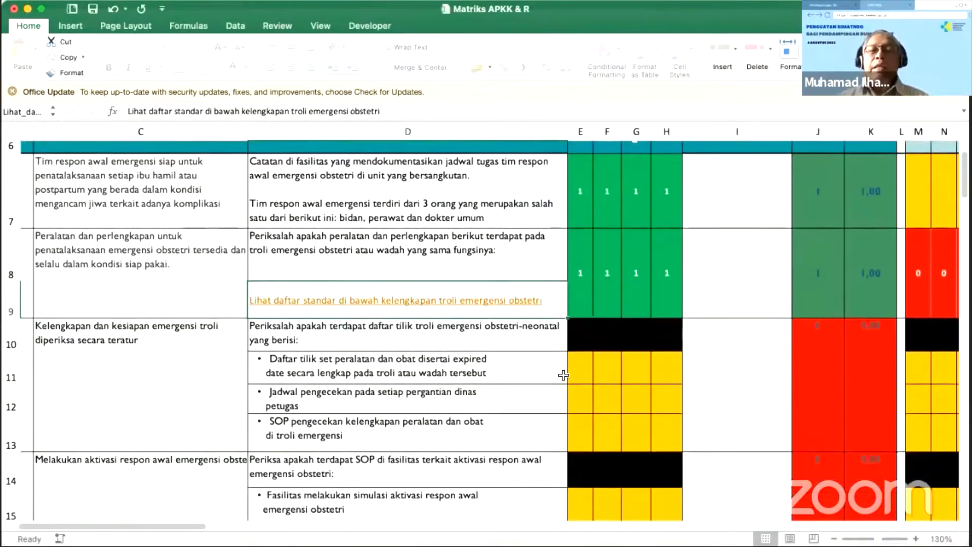
pyautogui.click(577, 370)
pyautogui.write('1')
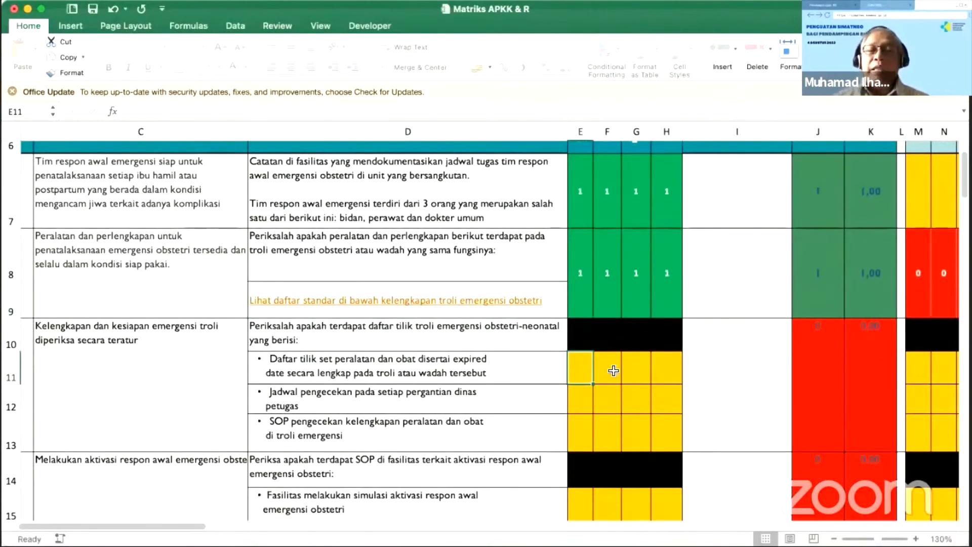
pyautogui.click(613, 369)
pyautogui.write('1')
pyautogui.click(645, 373)
pyautogui.write('1')
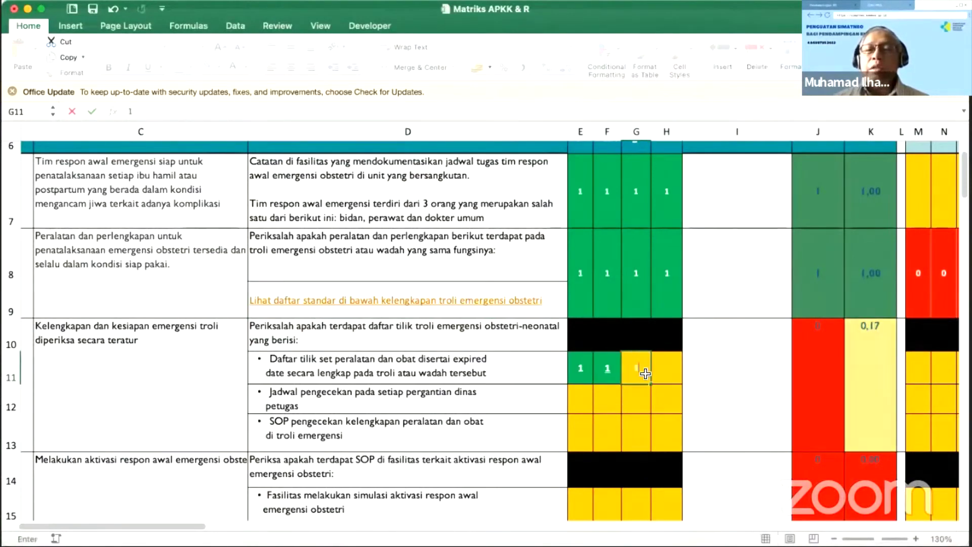
pyautogui.click(660, 373)
pyautogui.write('1')
pyautogui.click(712, 378)
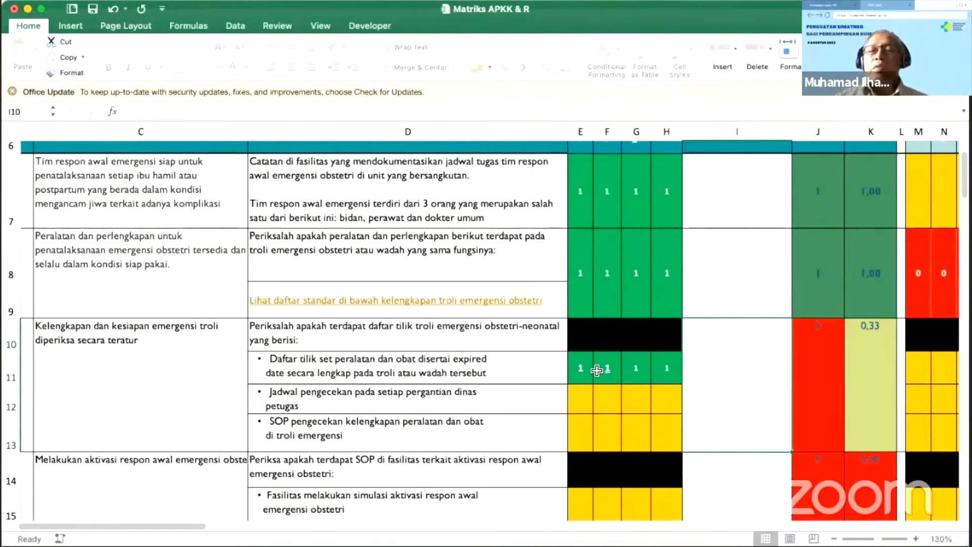
# - Score the Jadwal pengecekan and SOP pengecekan criteria of the third standard as 1 for Unit Emergensi in P1
pyautogui.click(577, 400)
pyautogui.write('1')
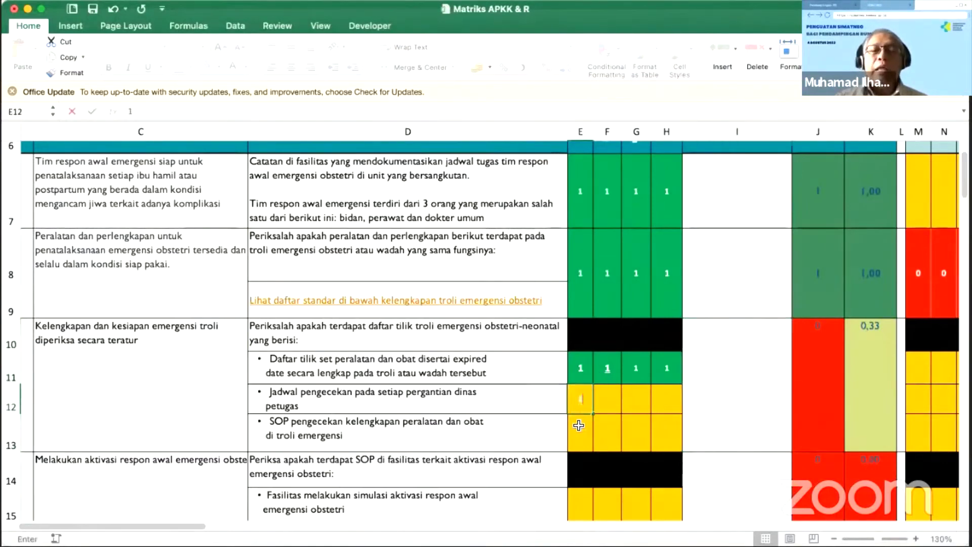
pyautogui.press('Return')
pyautogui.write('1')
pyautogui.press('Return')
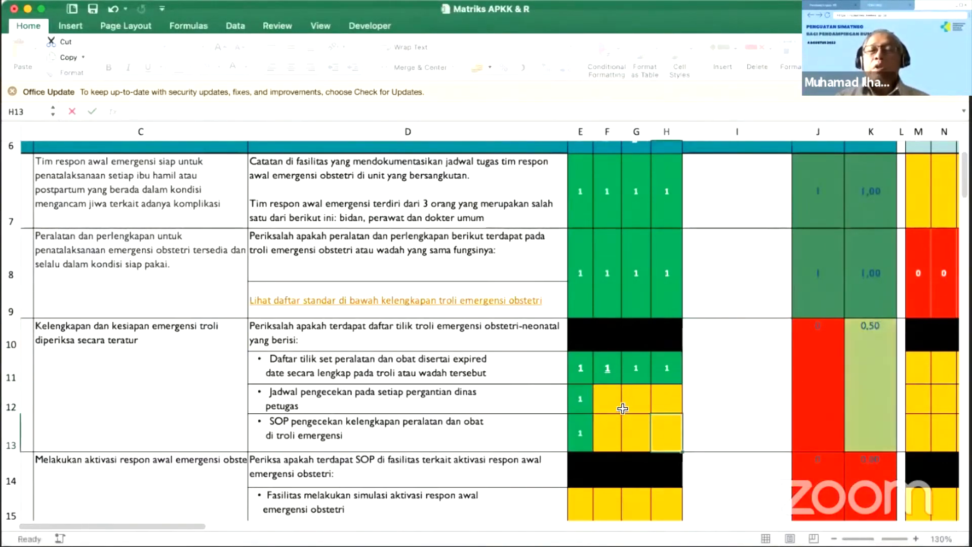
# - Score Jadwal pengecekan as 1 for Kamar Operasi, Ruang Bersalin and Ruang Postpartum, and SOP pengecekan as 1 for Ruang Postpartum
pyautogui.click(620, 405)
pyautogui.write('1')
pyautogui.click(636, 403)
pyautogui.write('1')
pyautogui.click(664, 420)
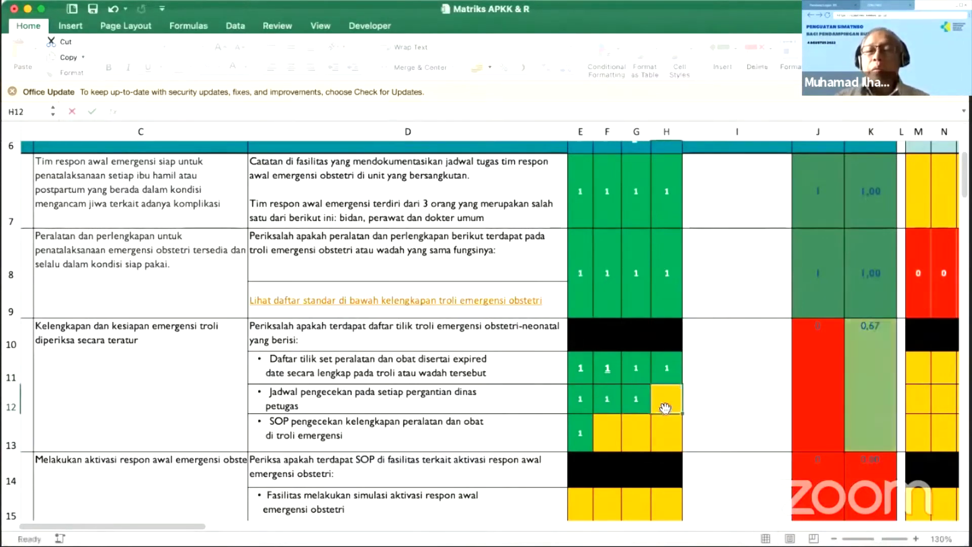
pyautogui.write('1')
pyautogui.click(666, 392)
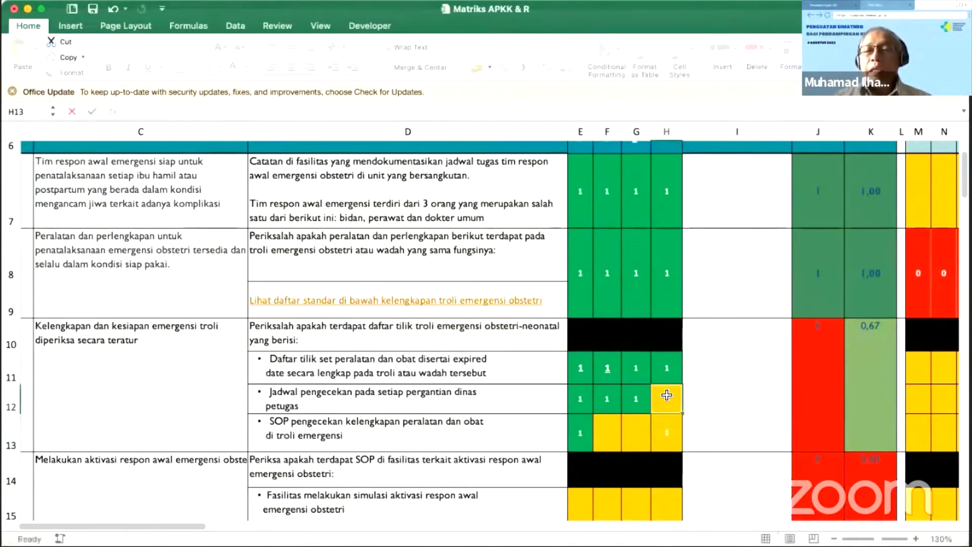
pyautogui.write('1')
# - Score the SOP pengecekan criterion of the third standard as 1 for Ruang Bersalin and Kamar Operasi in P1
pyautogui.click(636, 427)
pyautogui.write('1')
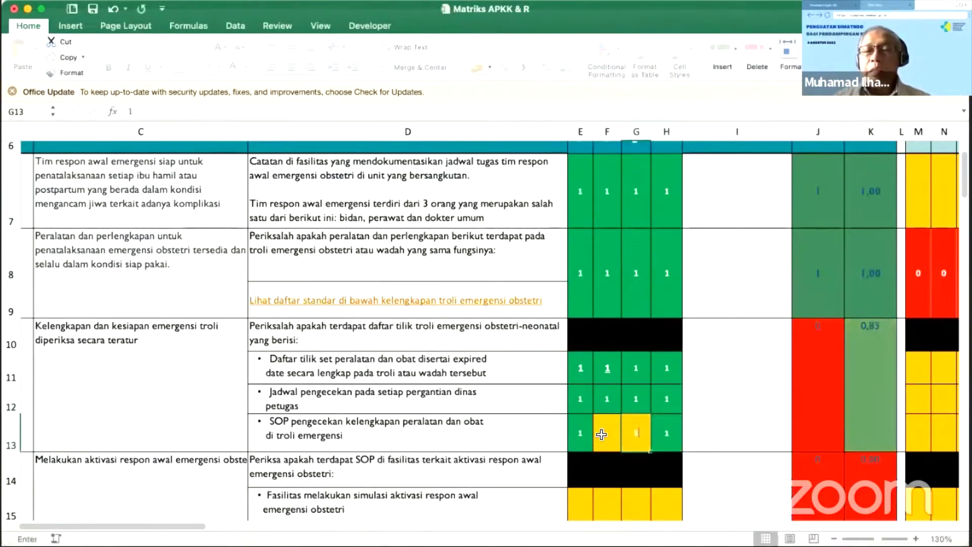
pyautogui.click(605, 431)
pyautogui.write('1')
pyautogui.click(696, 415)
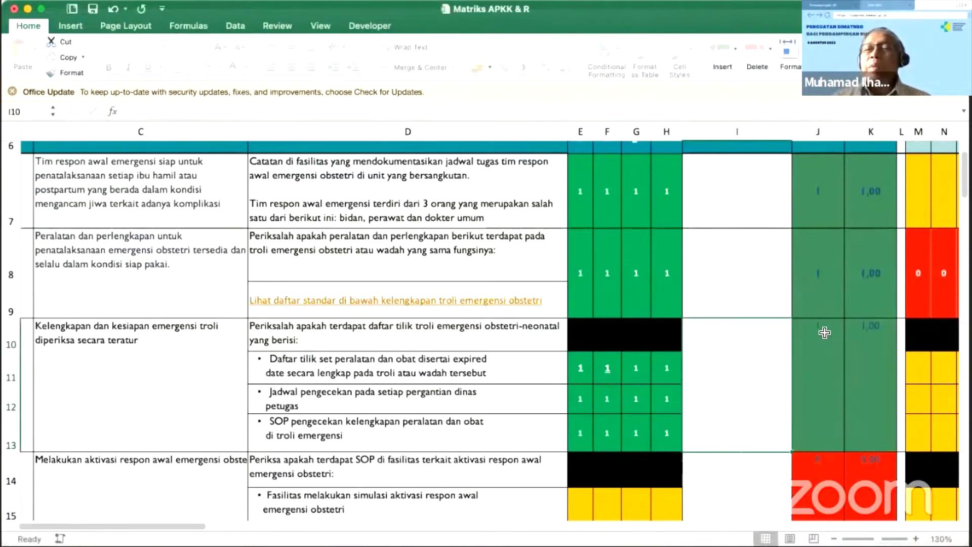
# - Clear the third standard's SOP pengecekan score for Ruang Postpartum in P1
pyautogui.click(676, 438)
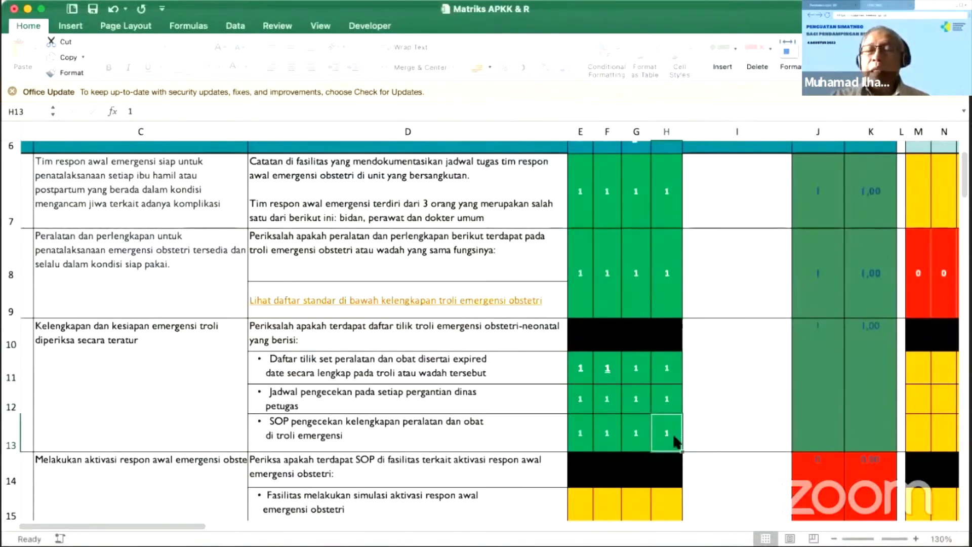
pyautogui.press('Delete')
pyautogui.click(709, 419)
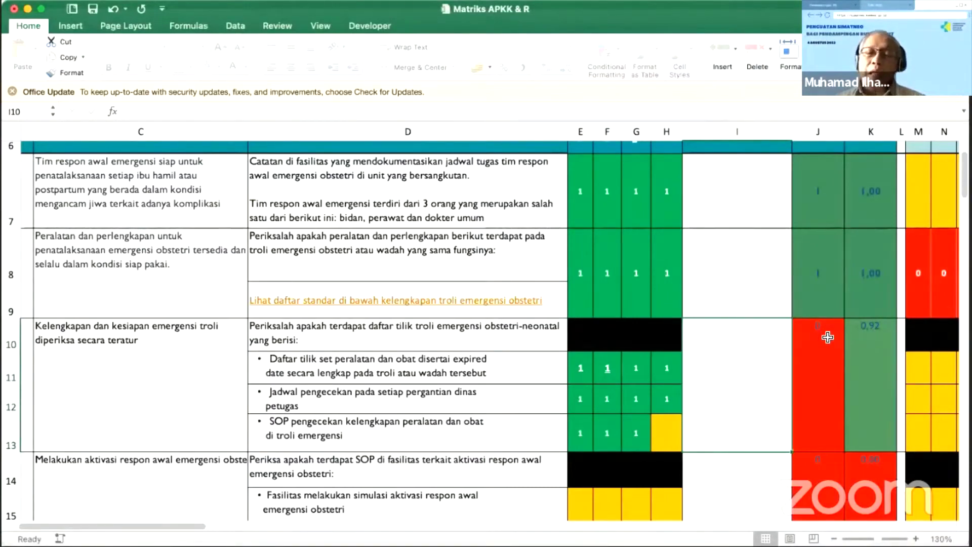
# - Examine the P1 unit score cells of the third, fourth and fifth standards, including the blacked-out row of the "code blue" standard
pyautogui.scroll(3, 612, 429)
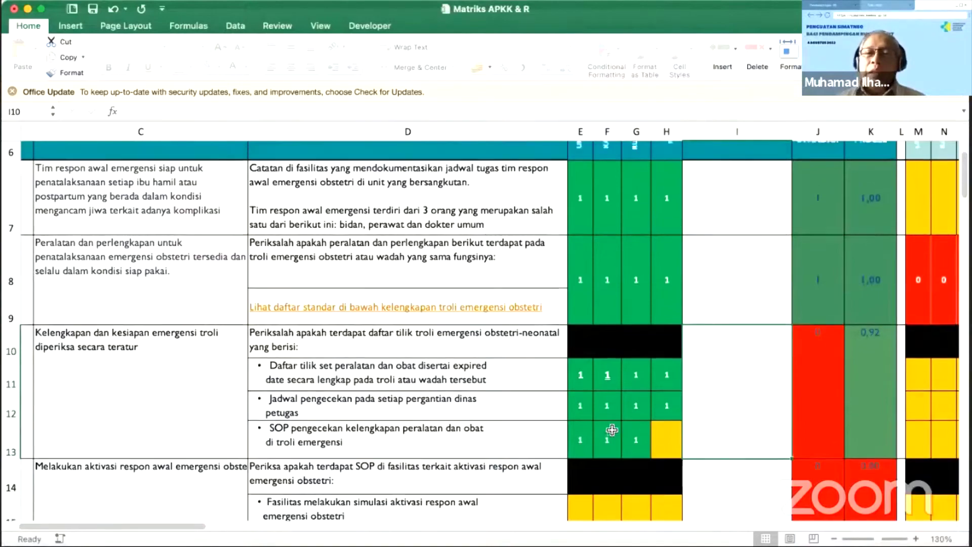
pyautogui.scroll(-5, 611, 430)
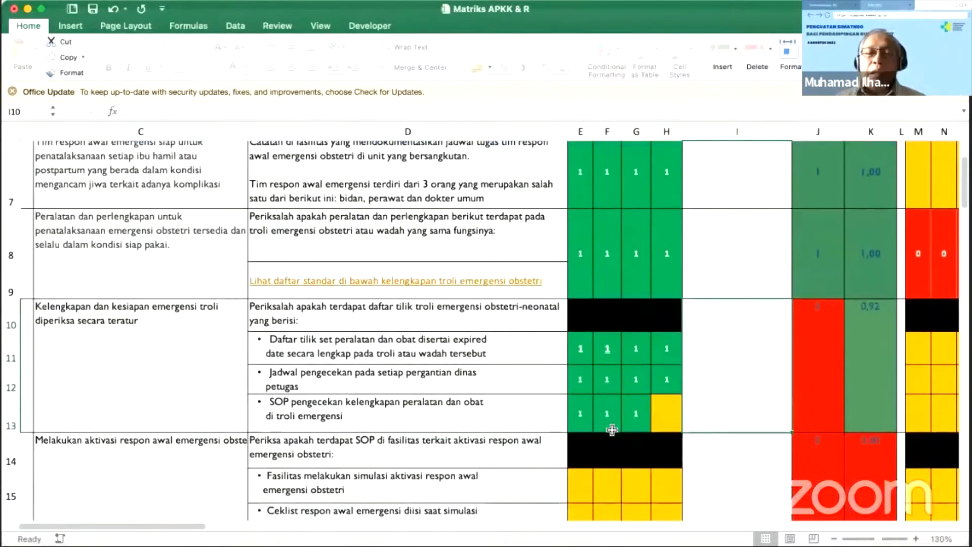
pyautogui.scroll(-2, 612, 427)
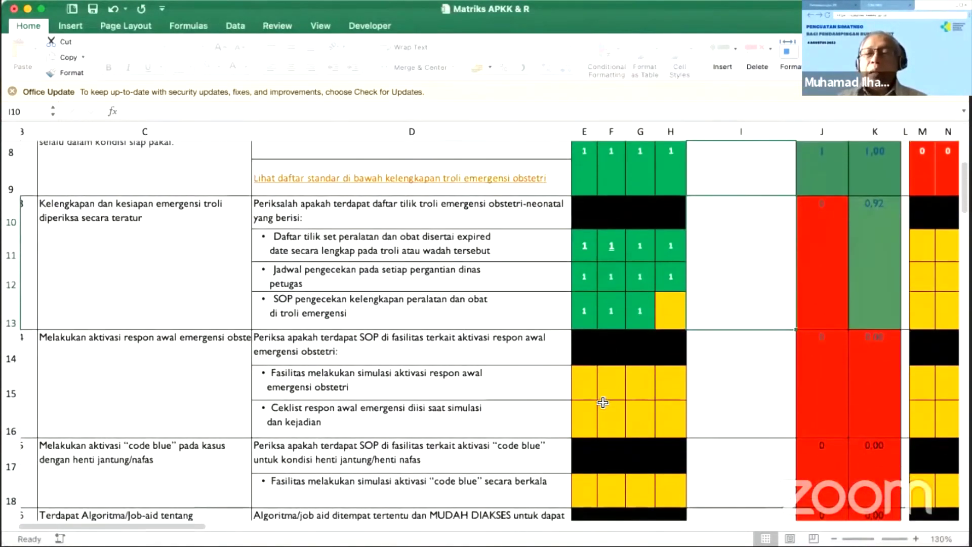
pyautogui.scroll(-3, 602, 402)
pyautogui.moveTo(586, 322); pyautogui.dragTo(581, 404)
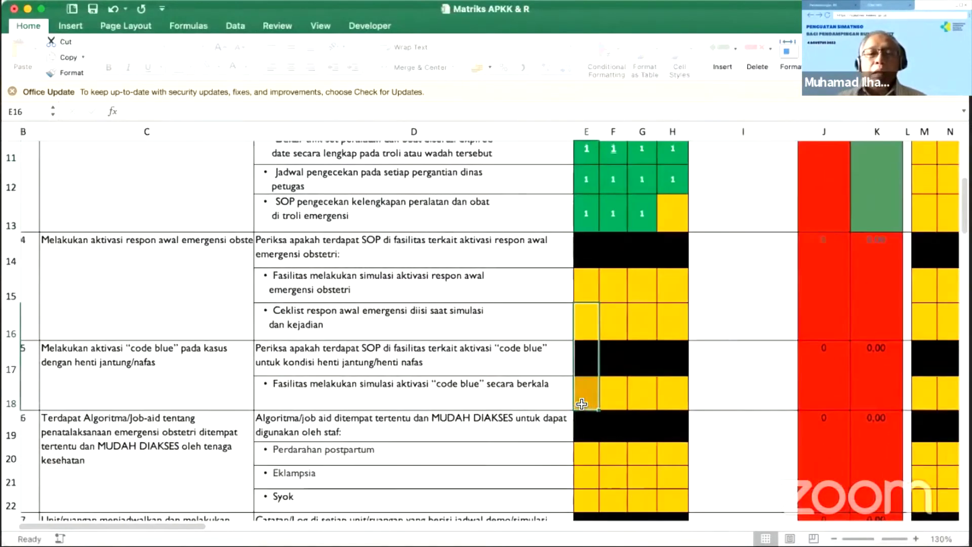
pyautogui.click(617, 386)
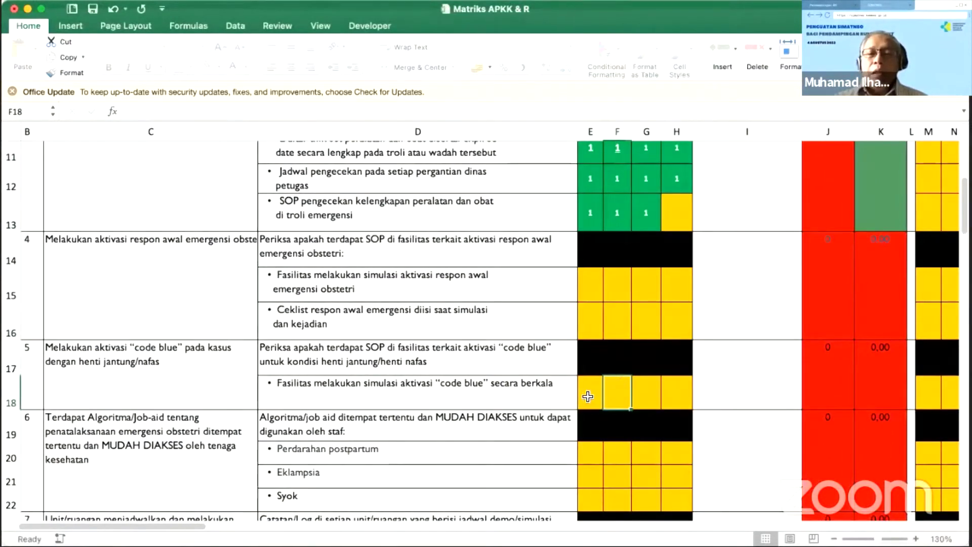
pyautogui.click(591, 355)
pyautogui.click(644, 357)
pyautogui.click(666, 360)
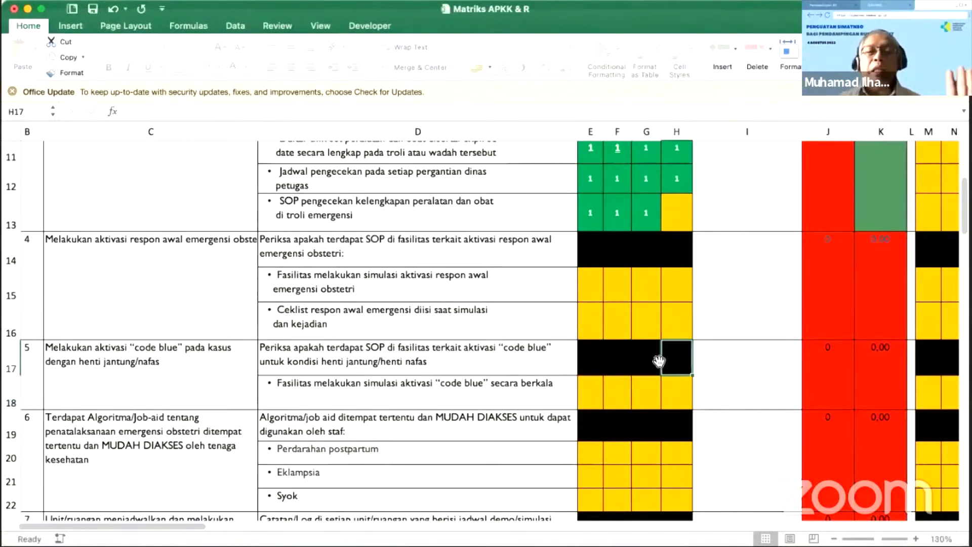
pyautogui.moveTo(592, 364); pyautogui.dragTo(678, 364)
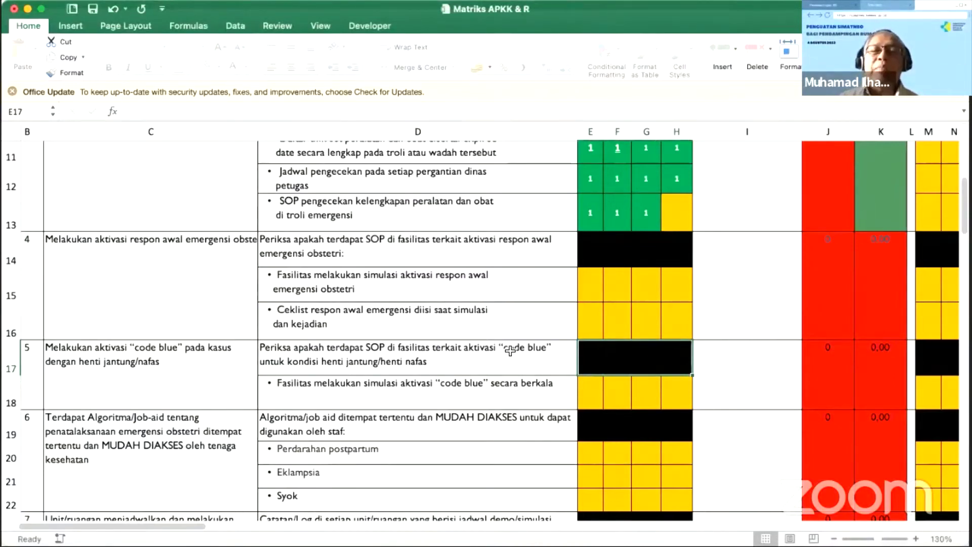
# - Score the "code blue" simulation criterion of the fifth standard as 1 for all four units in P1
pyautogui.click(586, 393)
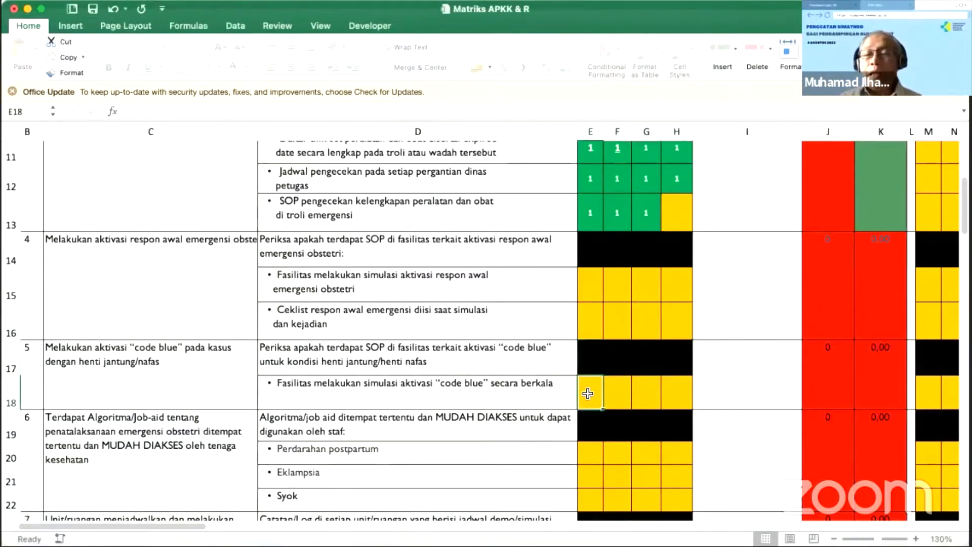
pyautogui.write('1')
pyautogui.click(615, 394)
pyautogui.write('1')
pyautogui.click(646, 397)
pyautogui.write('1')
pyautogui.click(674, 396)
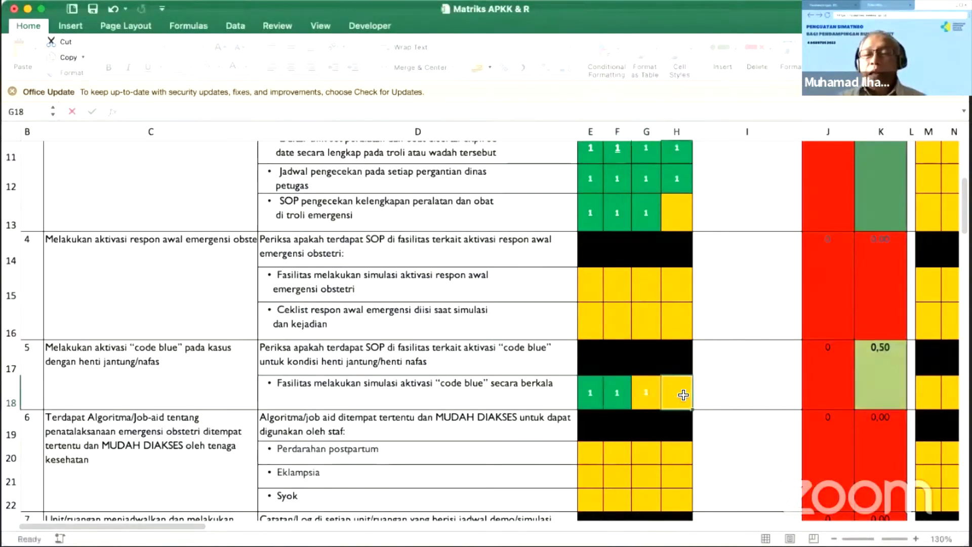
pyautogui.write('1')
pyautogui.press('Tab')
# - Score the Perdarahan postpartum criterion of the sixth standard as 1 for all four units in P1
pyautogui.scroll(-3, 668, 390)
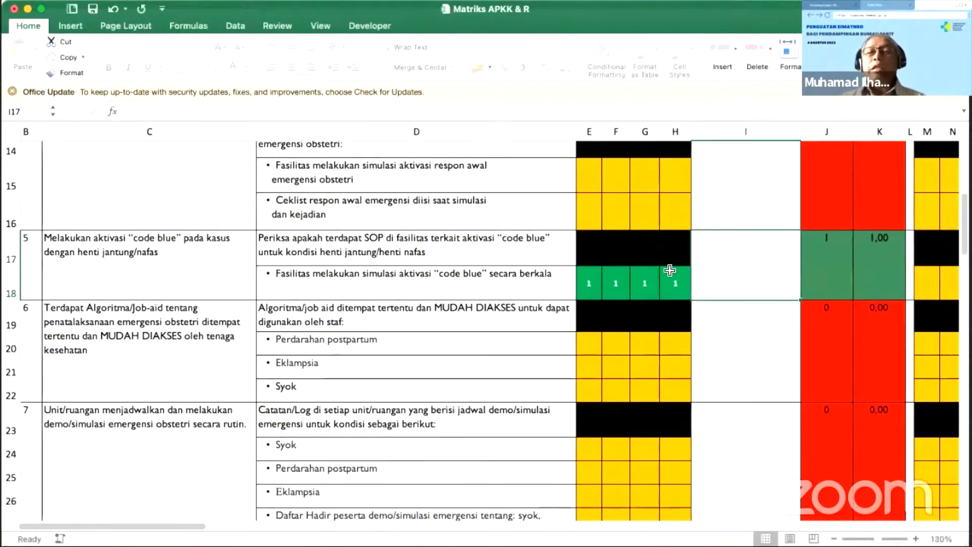
pyautogui.click(586, 346)
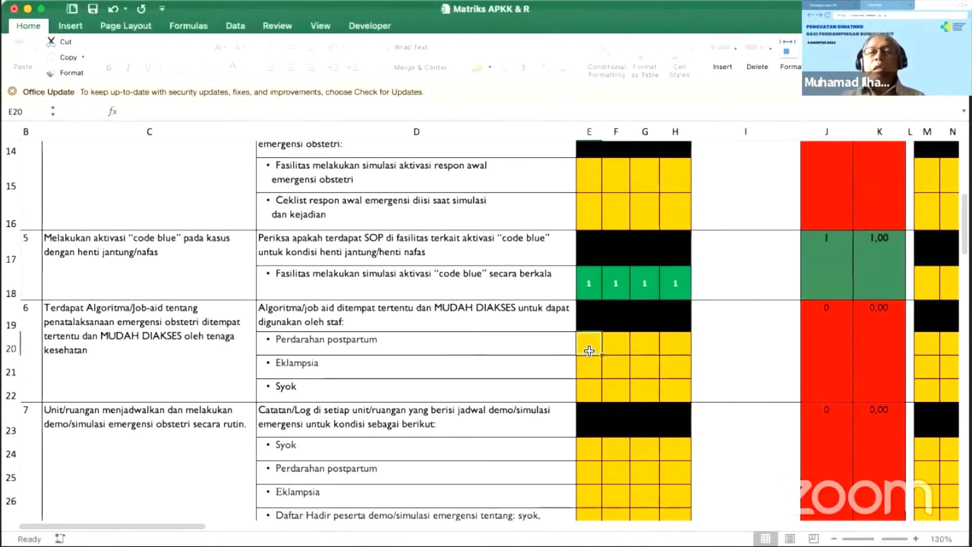
pyautogui.write('1')
pyautogui.press('Tab')
pyautogui.write('1')
pyautogui.press('Tab')
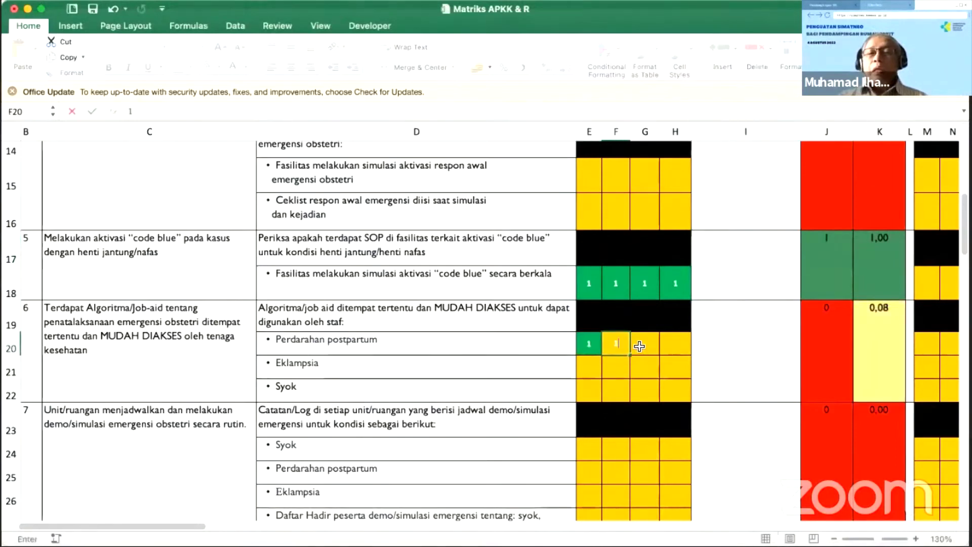
pyautogui.click(670, 346)
pyautogui.write('1')
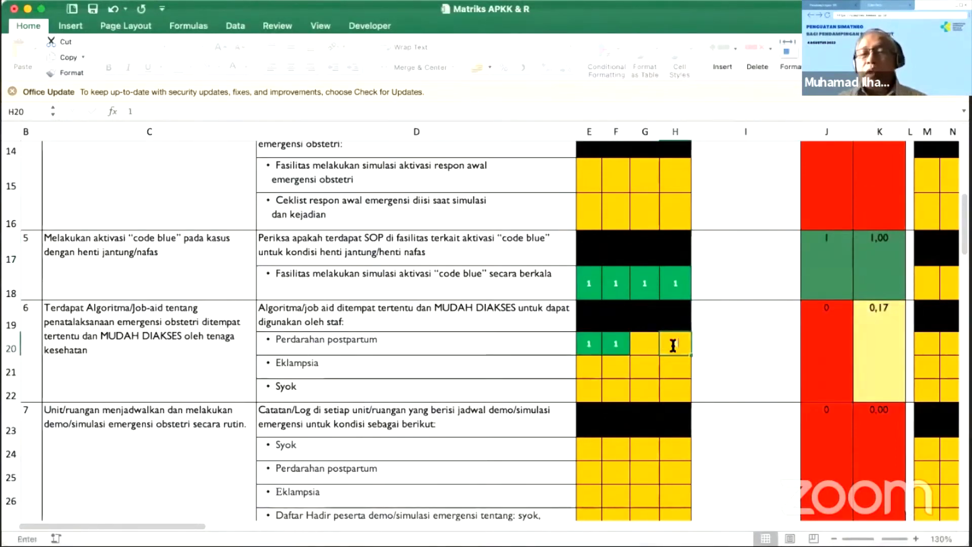
pyautogui.doubleClick(645, 346)
pyautogui.write('1')
pyautogui.click(723, 347)
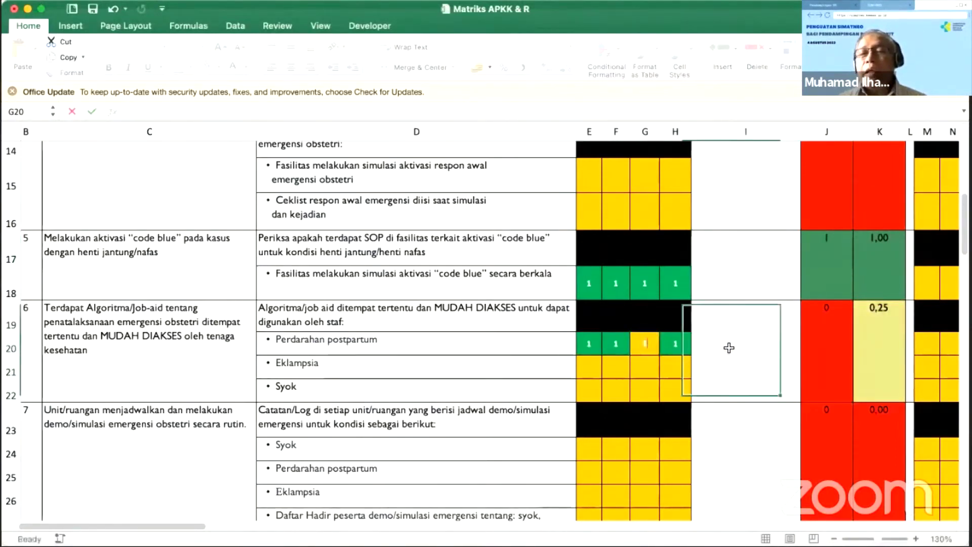
# - For the sixth standard in P1, score Eklampsia as 1 for all four units and Syok as 1 for Unit Emergensi
pyautogui.click(592, 372)
pyautogui.write('1')
pyautogui.press('Return')
pyautogui.write('1')
pyautogui.click(612, 369)
pyautogui.write('1')
pyautogui.doubleClick(656, 369)
pyautogui.write('1')
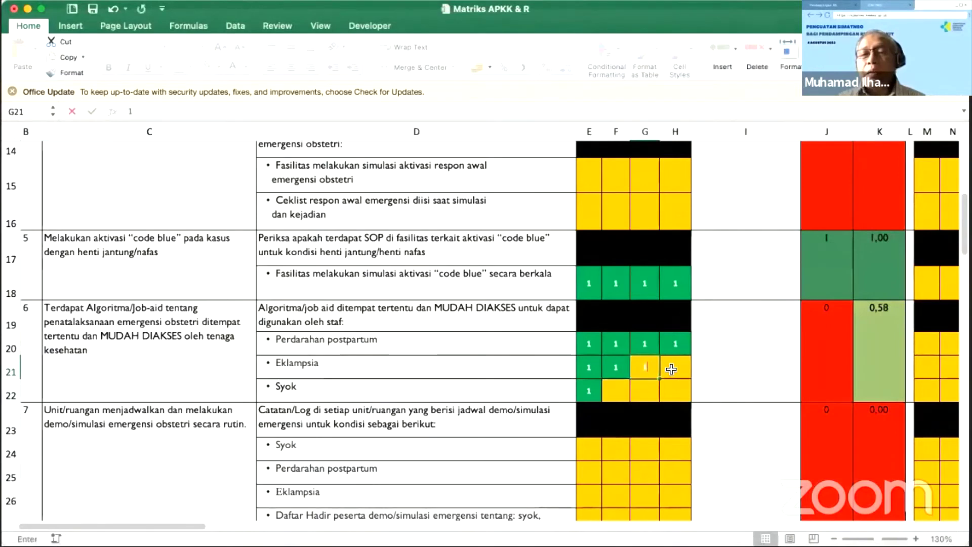
pyautogui.click(671, 368)
pyautogui.write('1')
# - Score the sixth standard's Syok criterion as 1 for Ruang Postpartum, Ruang Bersalin and Kamar Operasi in P1
pyautogui.press('Return')
pyautogui.write('1')
pyautogui.click(643, 391)
pyautogui.write('1')
pyautogui.click(618, 391)
pyautogui.write('1')
pyautogui.click(701, 379)
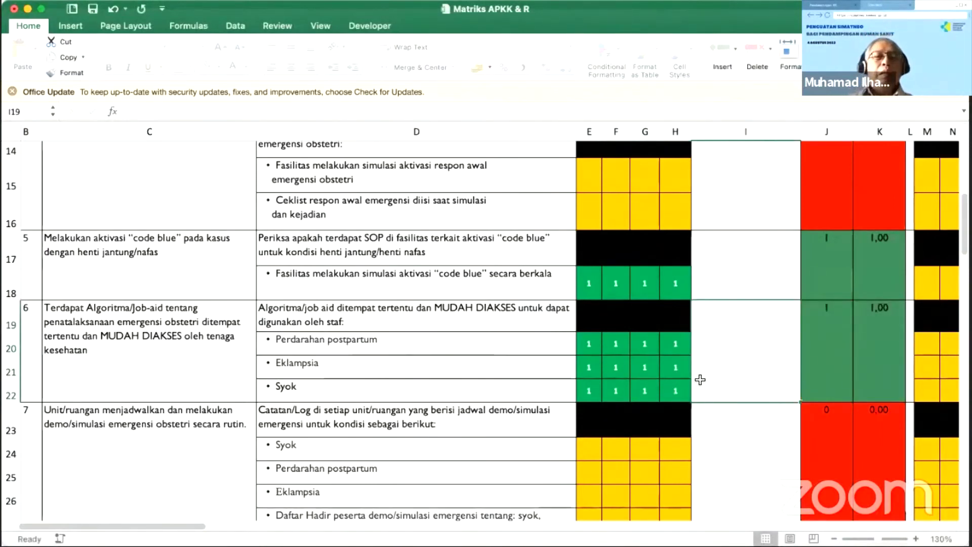
# - Examine the P1 scores and Nilai columns across the Respon Emergensi matrix, including the summary table below the seventh standard
pyautogui.scroll(10, 700, 380)
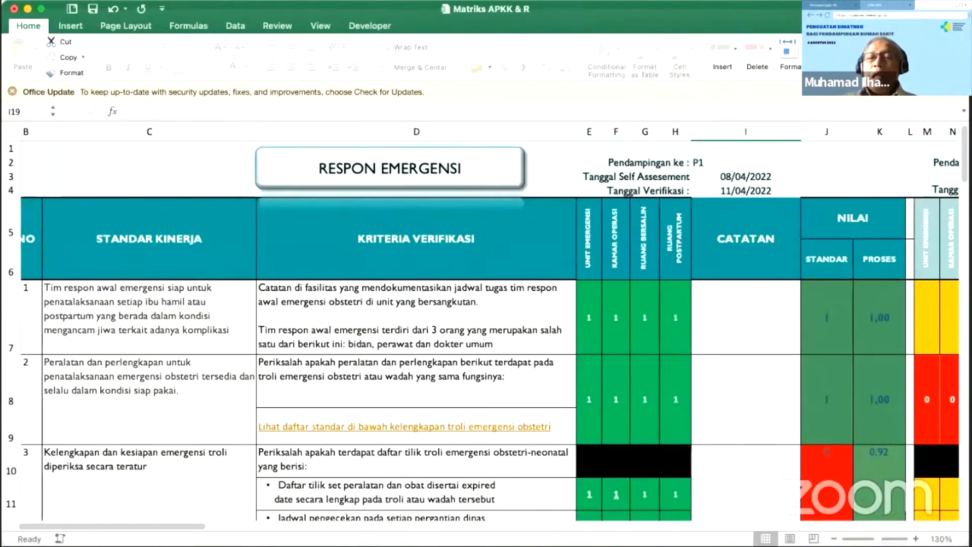
pyautogui.scroll(-5, 813, 515)
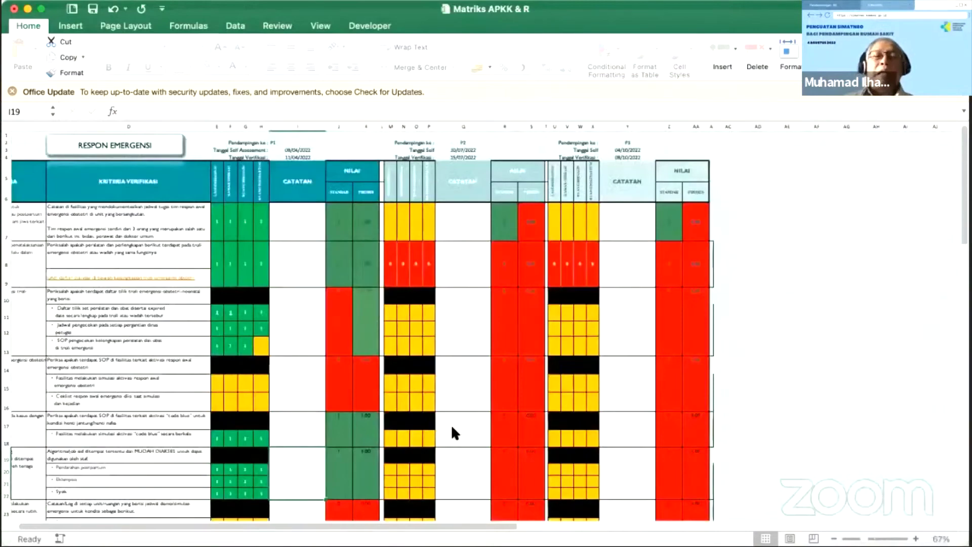
pyautogui.scroll(-2, 451, 424)
pyautogui.hscroll(-3, 463, 424)
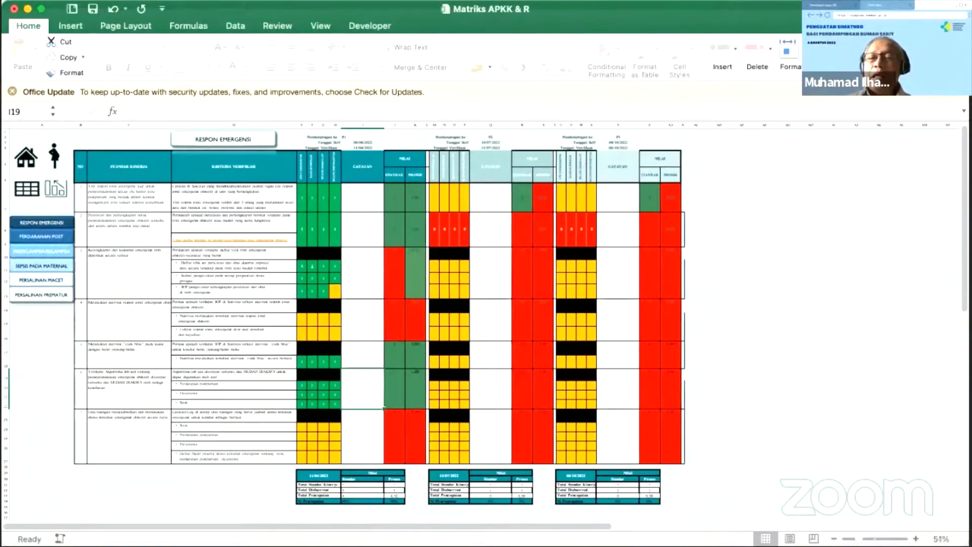
pyautogui.scroll(3, 599, 378)
pyautogui.scroll(-2, 599, 378)
pyautogui.scroll(3, 599, 378)
pyautogui.scroll(-2, 600, 377)
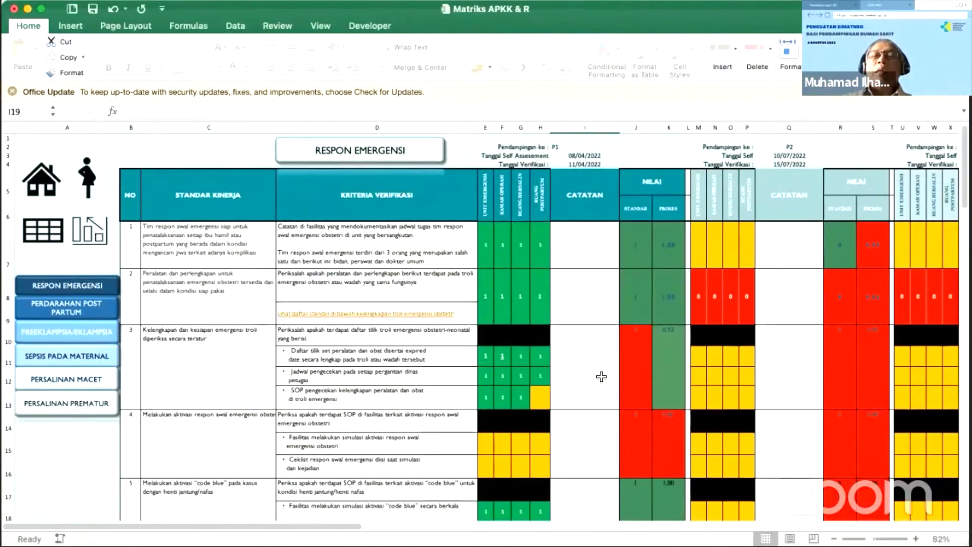
pyautogui.scroll(-2, 601, 376)
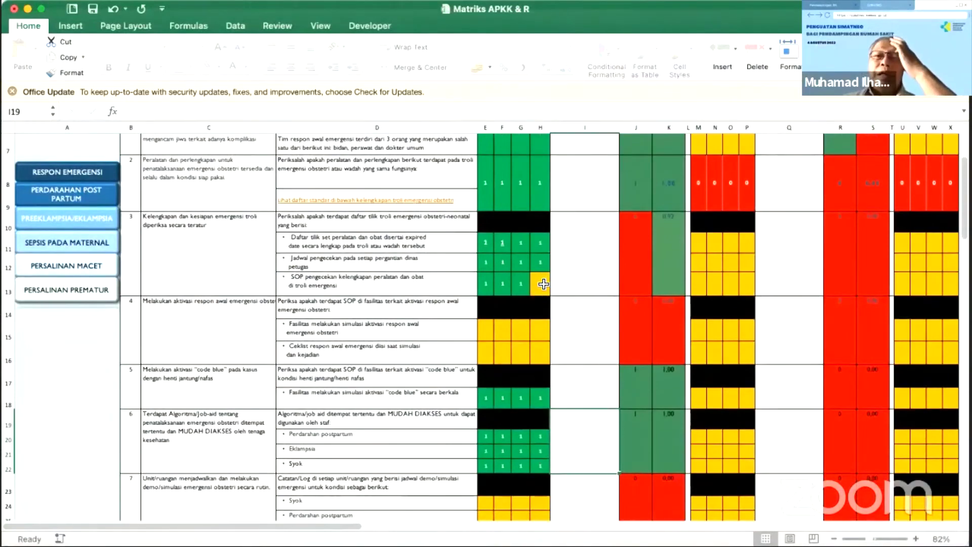
pyautogui.scroll(-1, 540, 289)
pyautogui.scroll(-3, 540, 289)
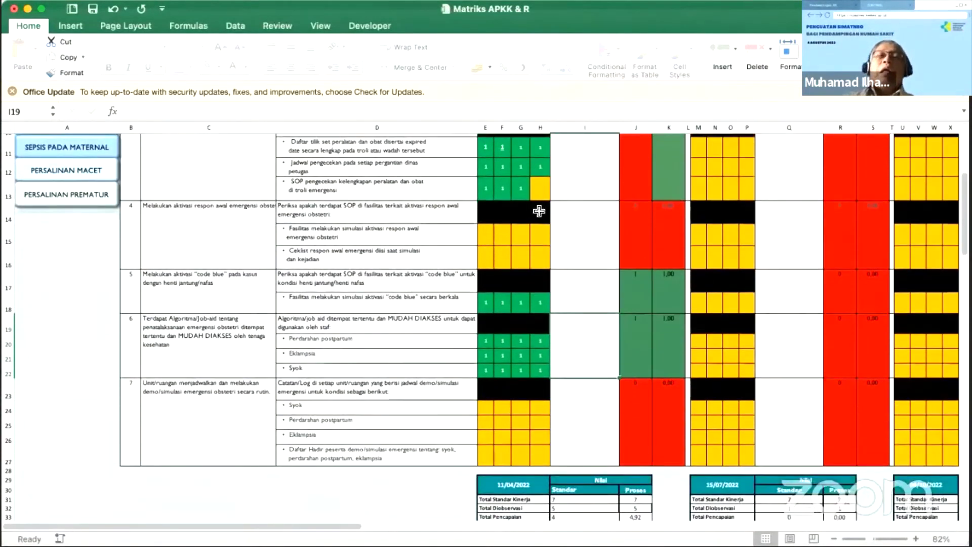
pyautogui.scroll(-3, 524, 385)
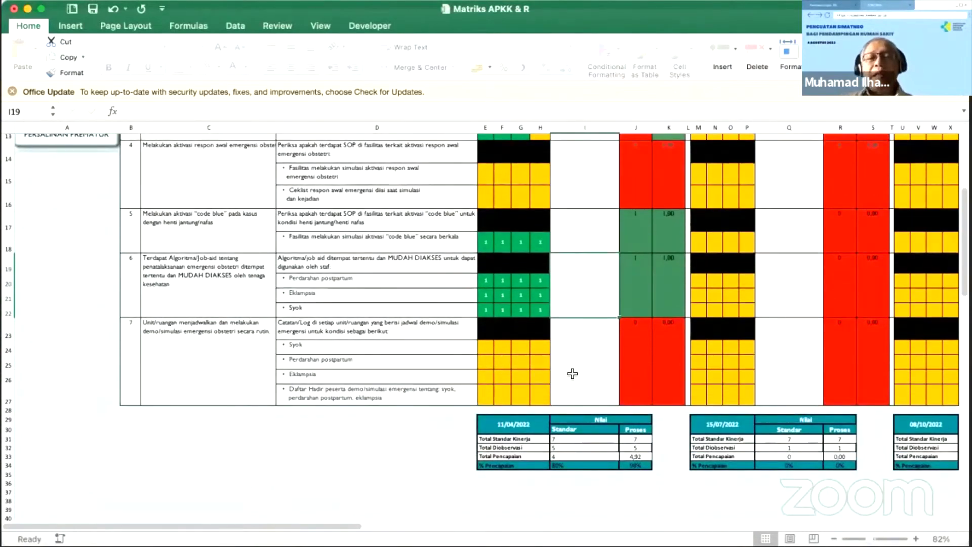
pyautogui.scroll(8, 572, 372)
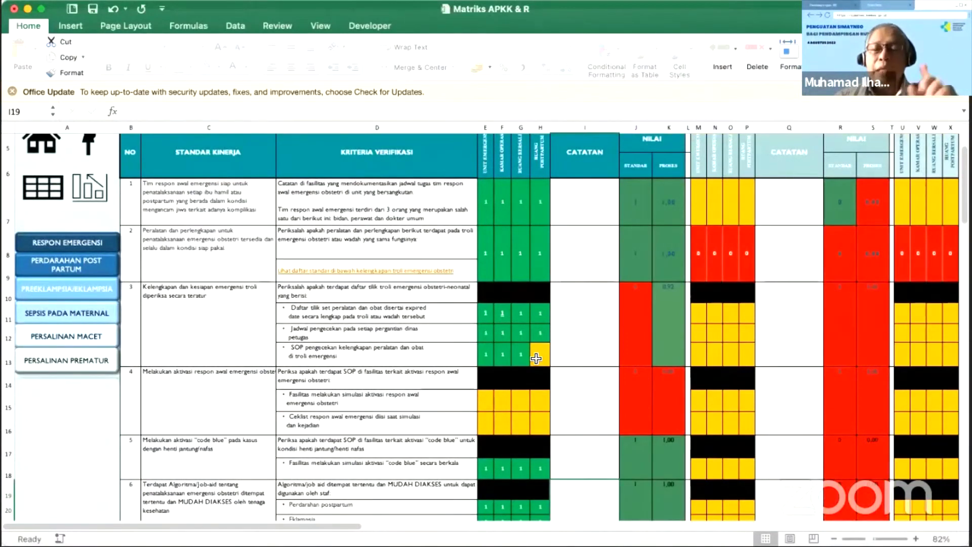
# - Open the Perdarahan Post Partum matrix and score the fifth standard's CP audit criterion as 1 in the first assessment period
pyautogui.click(94, 264)
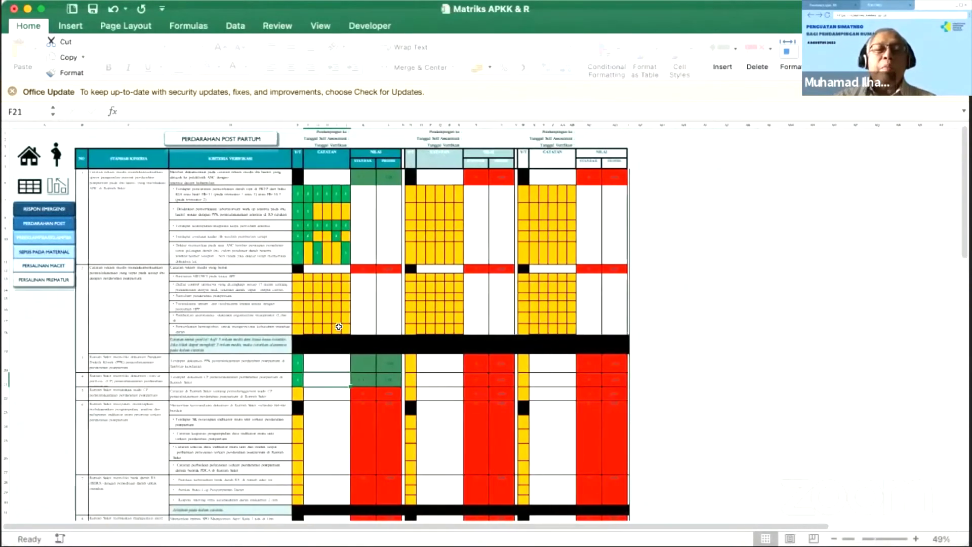
pyautogui.scroll(-10, 337, 325)
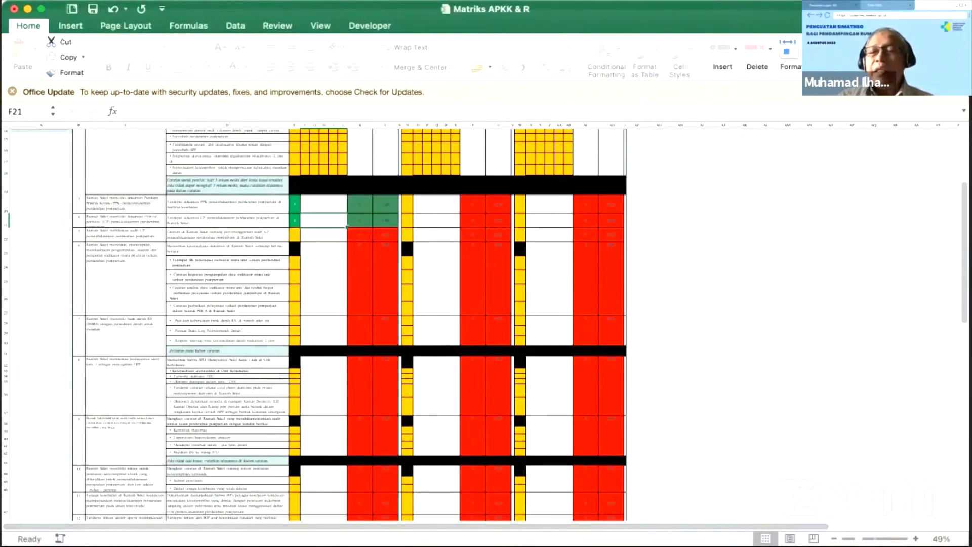
pyautogui.scroll(5, 586, 403)
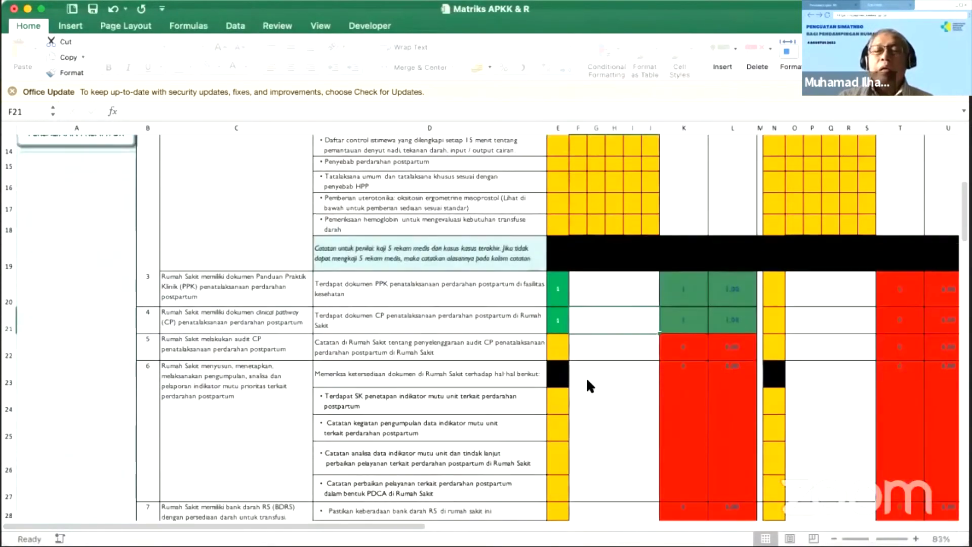
pyautogui.click(557, 349)
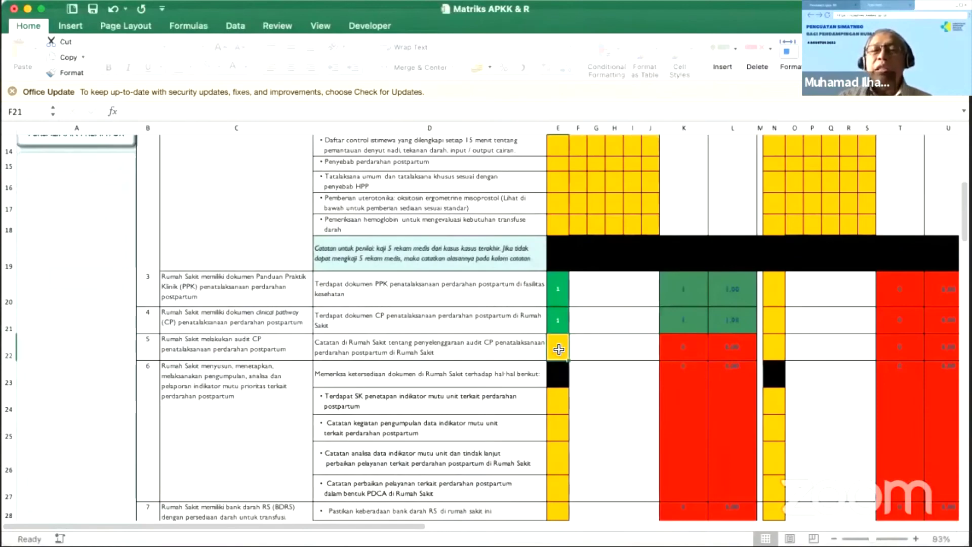
pyautogui.write('1')
pyautogui.click(588, 401)
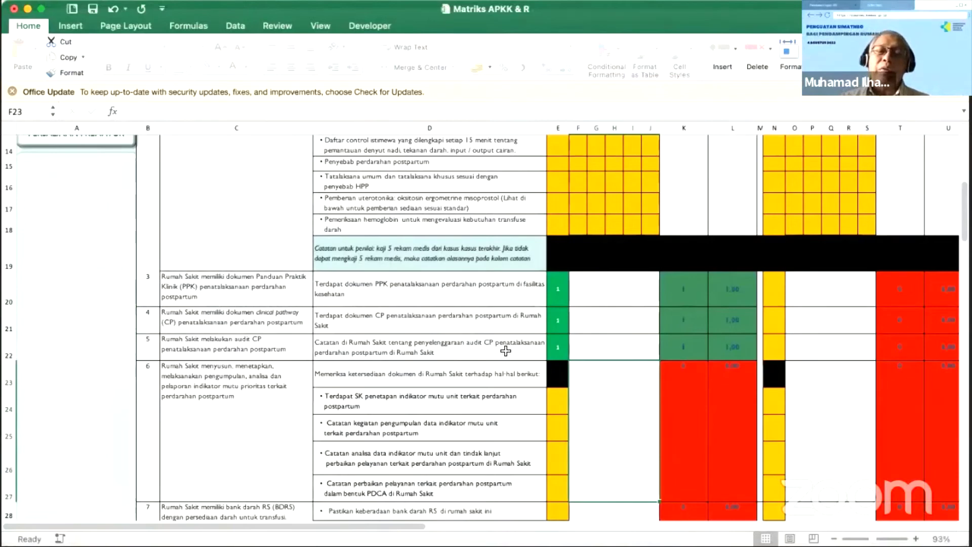
# - Score the fifth standard's CP audit criterion as 1 in the second assessment period
pyautogui.click(557, 349)
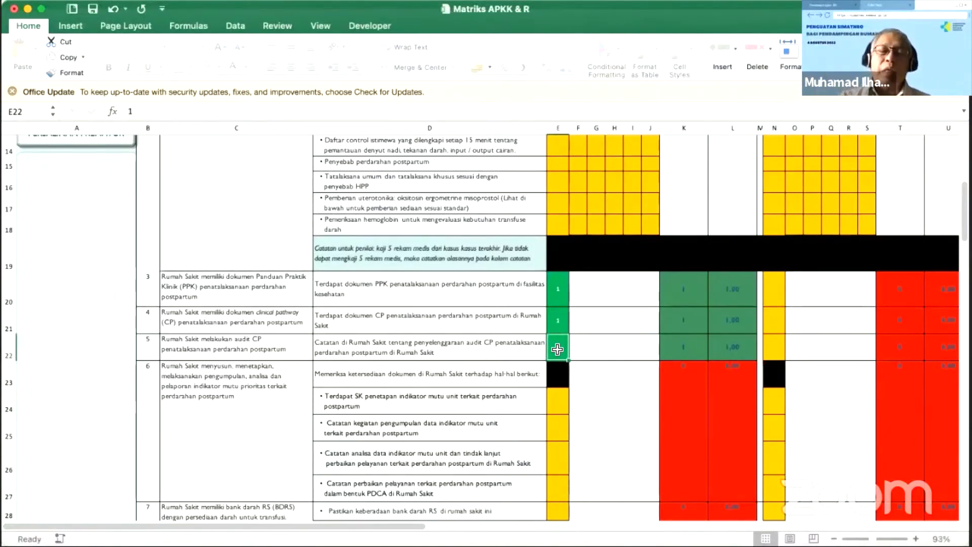
pyautogui.click(775, 346)
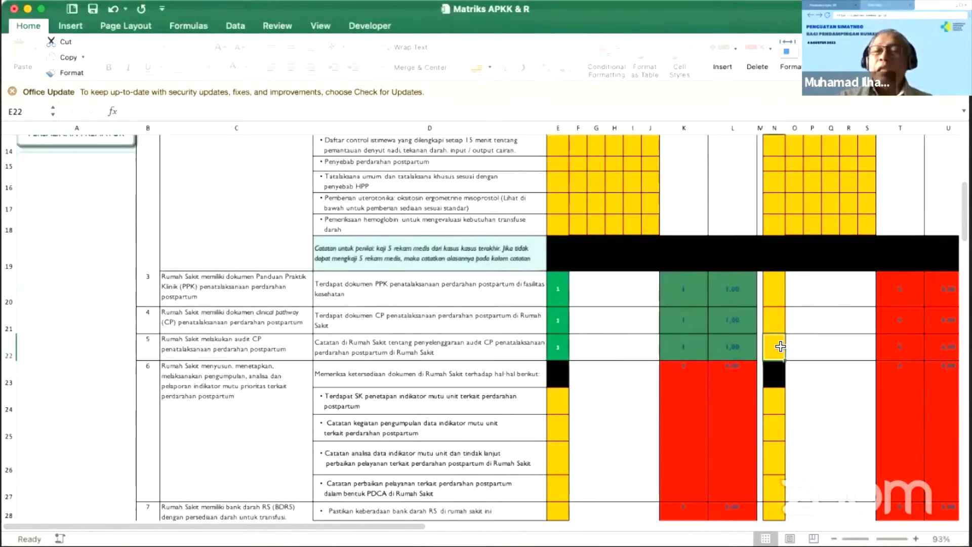
pyautogui.hscroll(3, 814, 345)
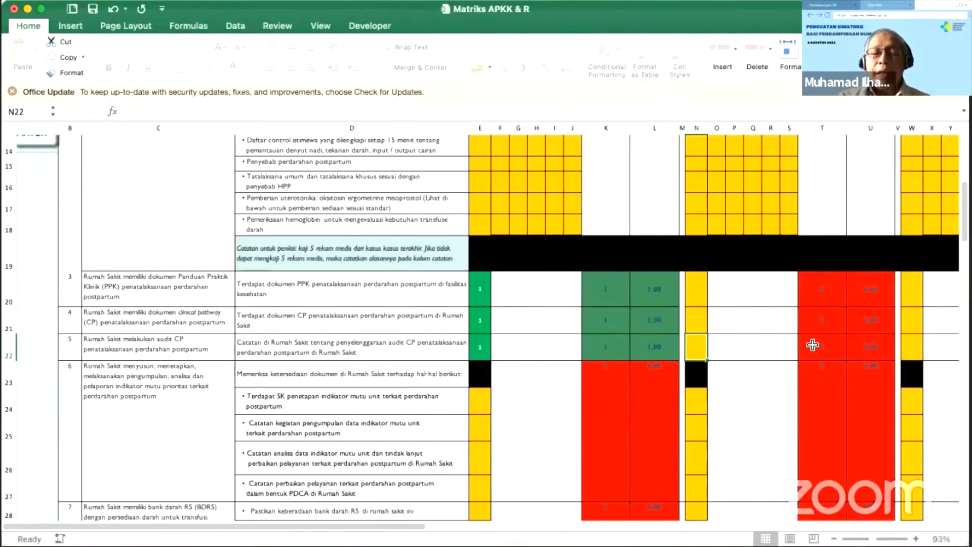
pyautogui.write('1')
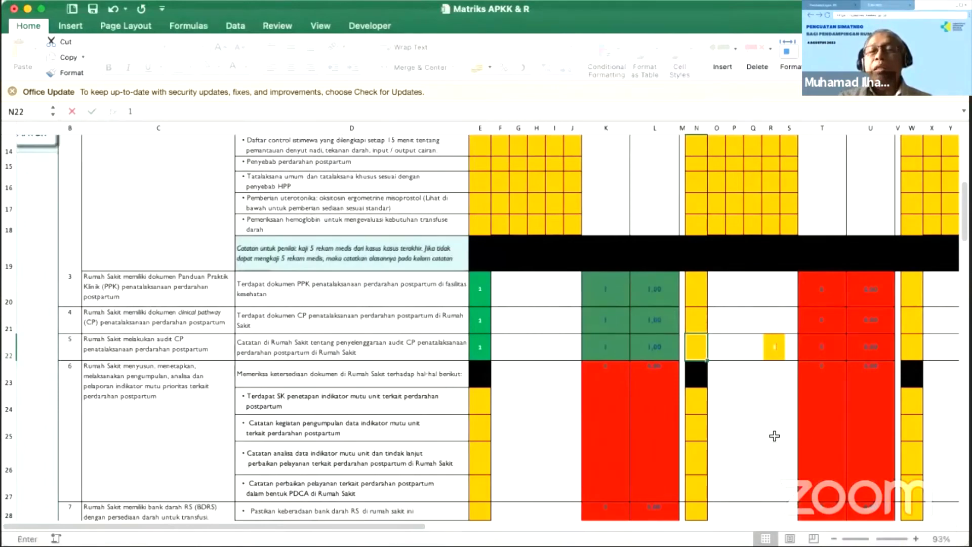
pyautogui.press('Return')
# - Change the fifth standard's CP audit score to 0 in the first assessment period
pyautogui.click(483, 350)
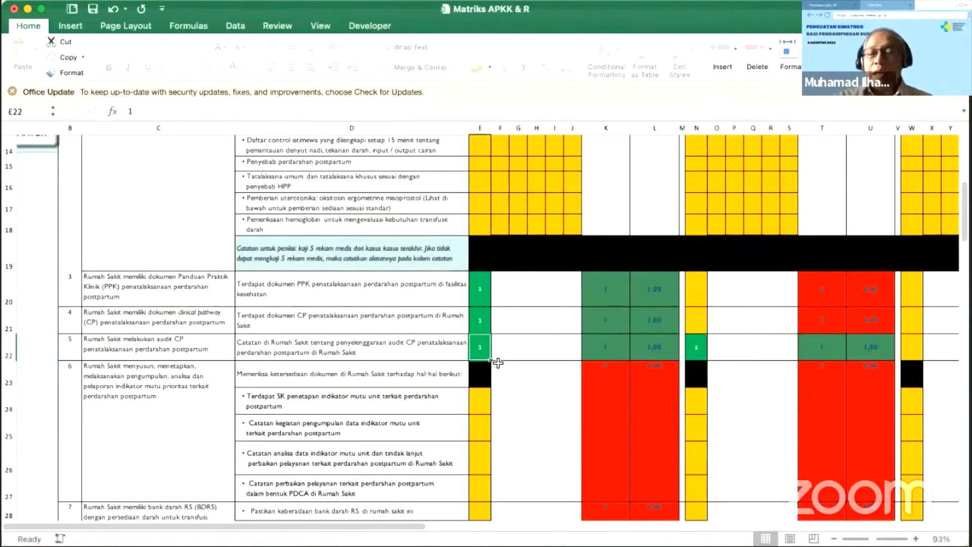
pyautogui.write('0')
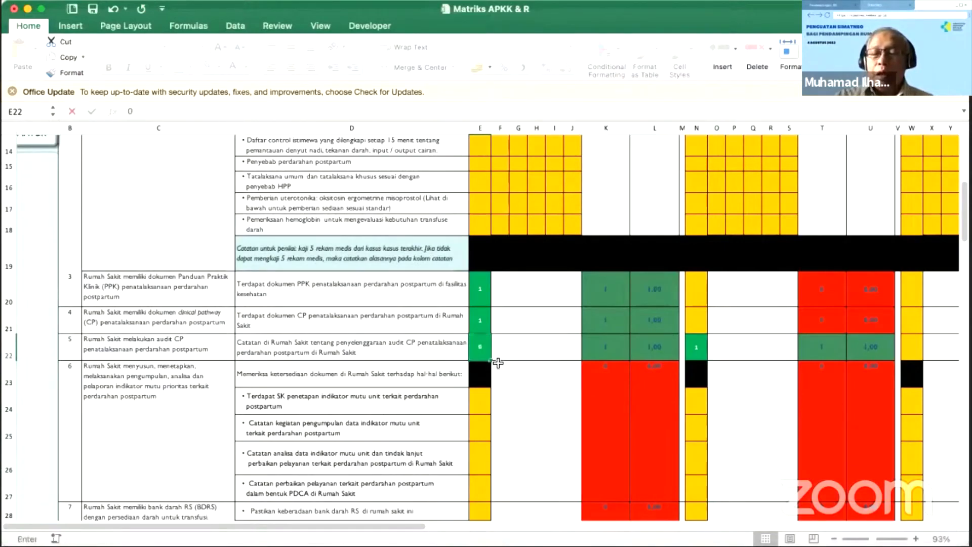
pyautogui.press('Return')
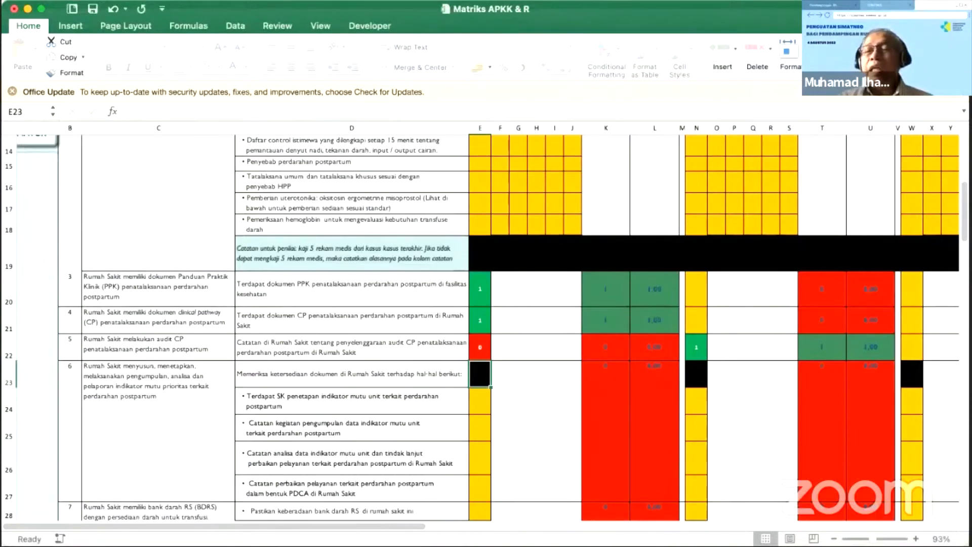
# - Examine the Perdarahan Post Partum matrix, comparing the scores and Nilai columns of its standards between assessment periods
pyautogui.scroll(3, 851, 472)
pyautogui.scroll(5, 788, 413)
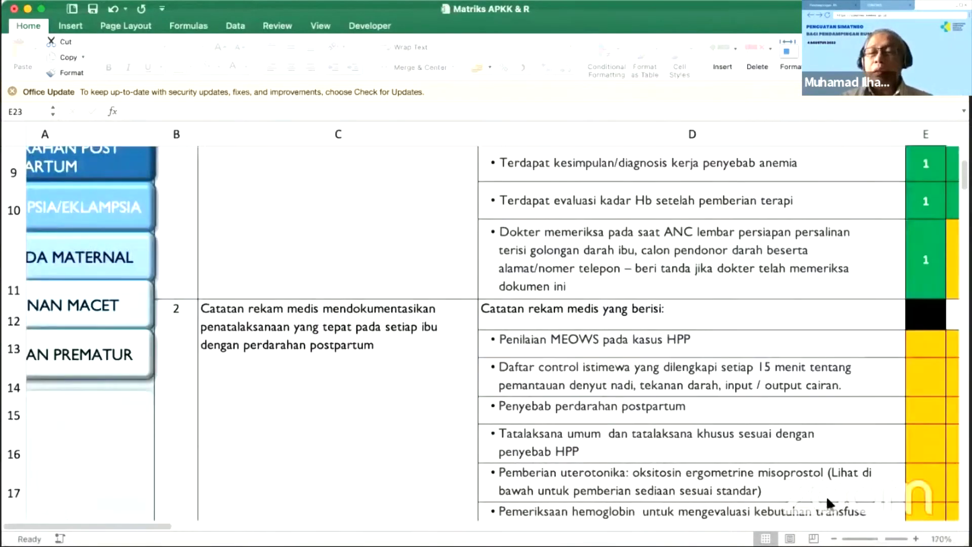
pyautogui.scroll(2, 835, 506)
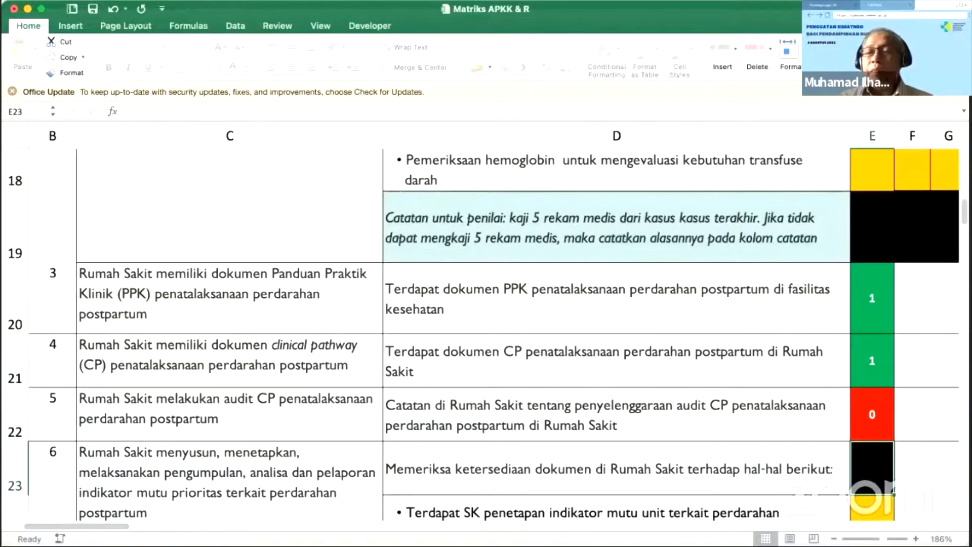
pyautogui.scroll(-6, 645, 450)
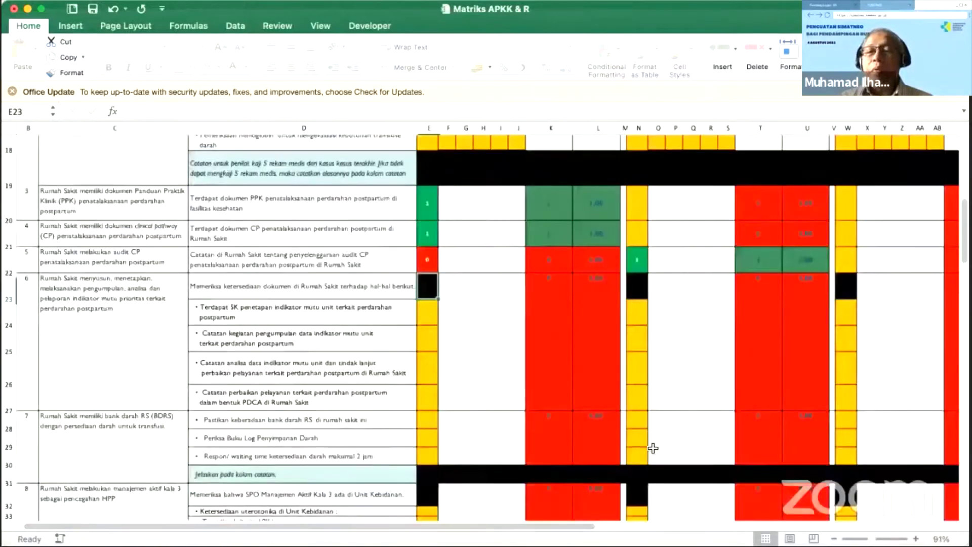
pyautogui.scroll(-3, 645, 450)
pyautogui.click(662, 449)
pyautogui.scroll(4, 661, 449)
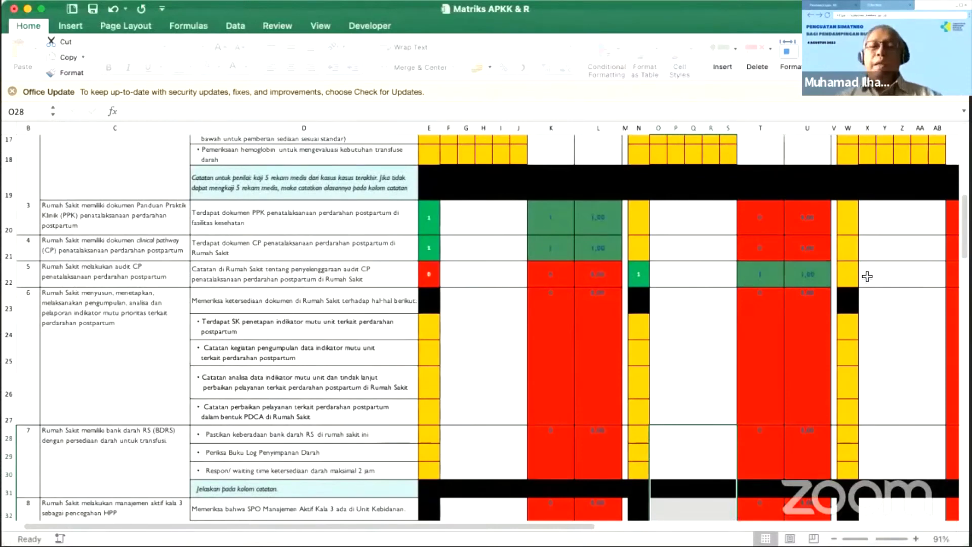
pyautogui.scroll(6, 270, 272)
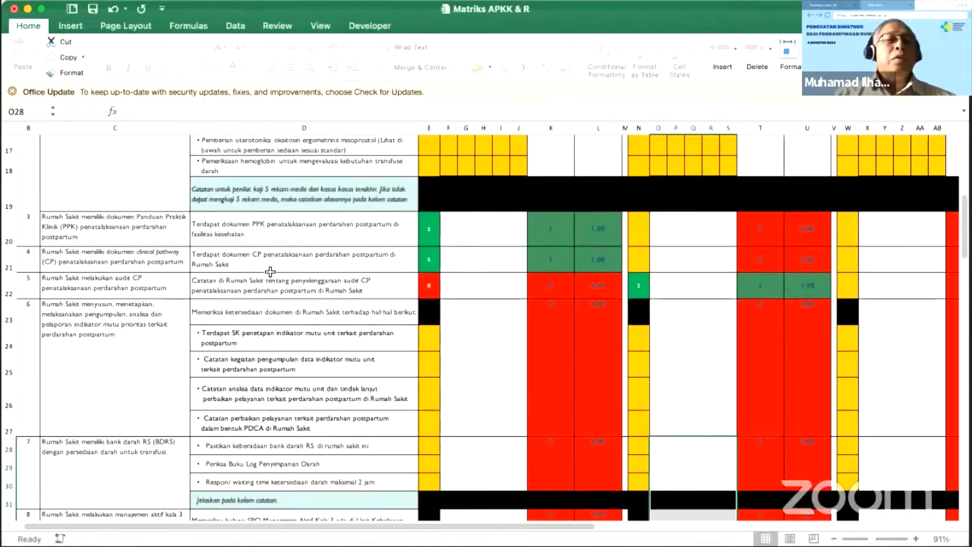
pyautogui.scroll(3, 270, 272)
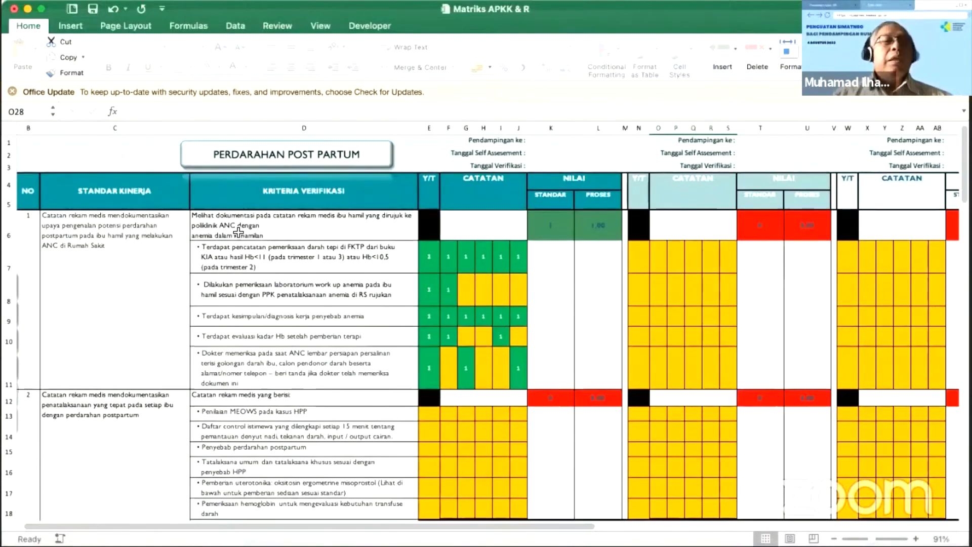
pyautogui.hscroll(-5, 97, 404)
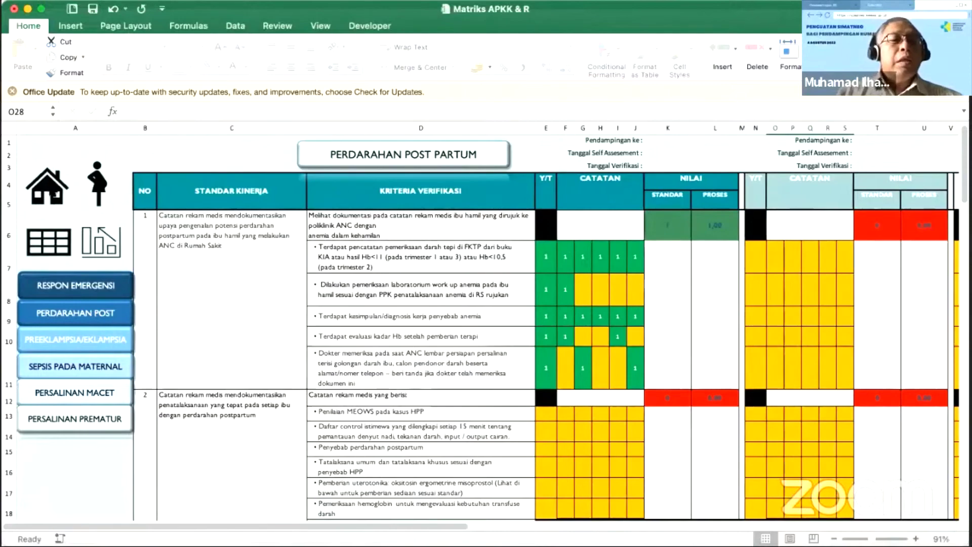
# - Open the Evaluasi Kinerja Klinis matrix of the Tata Kelola Klinis instrument from the home page
pyautogui.click(50, 186)
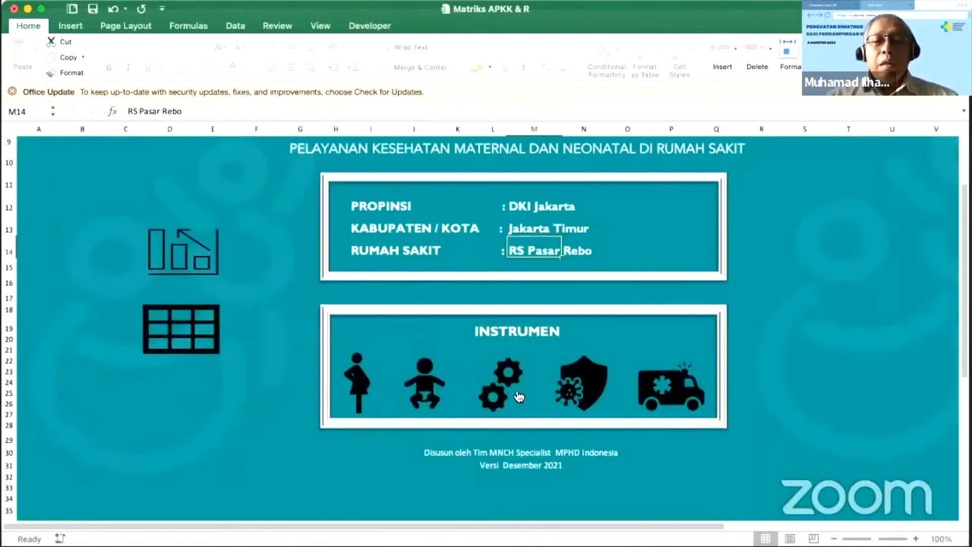
pyautogui.click(495, 391)
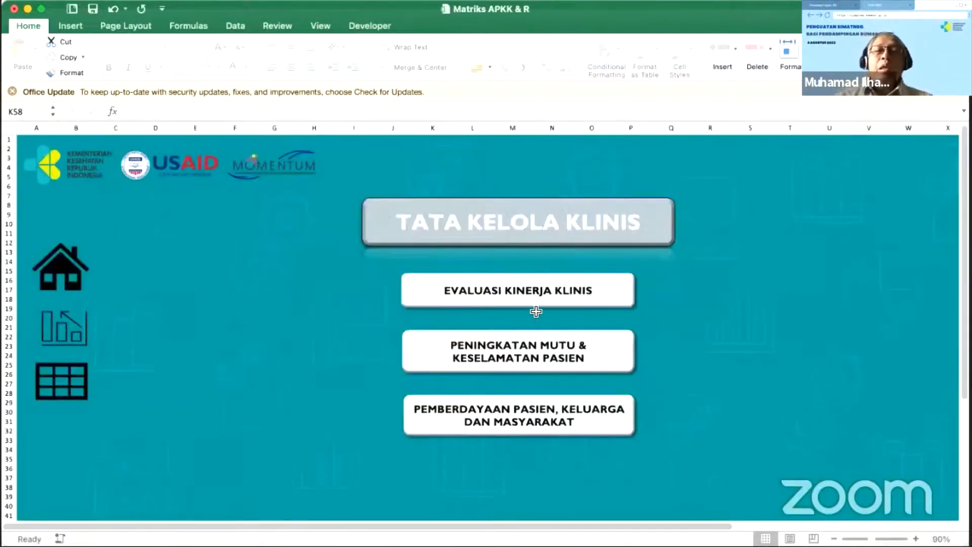
pyautogui.click(540, 292)
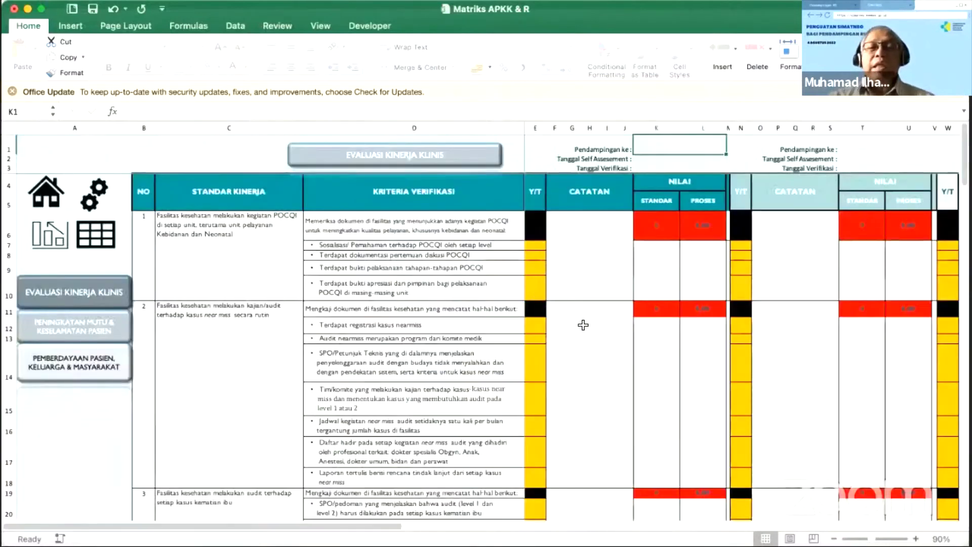
# - Score all four POCQI criteria of the first Evaluasi Kinerja Klinis standard as 1 in the first assessment period
pyautogui.click(537, 248)
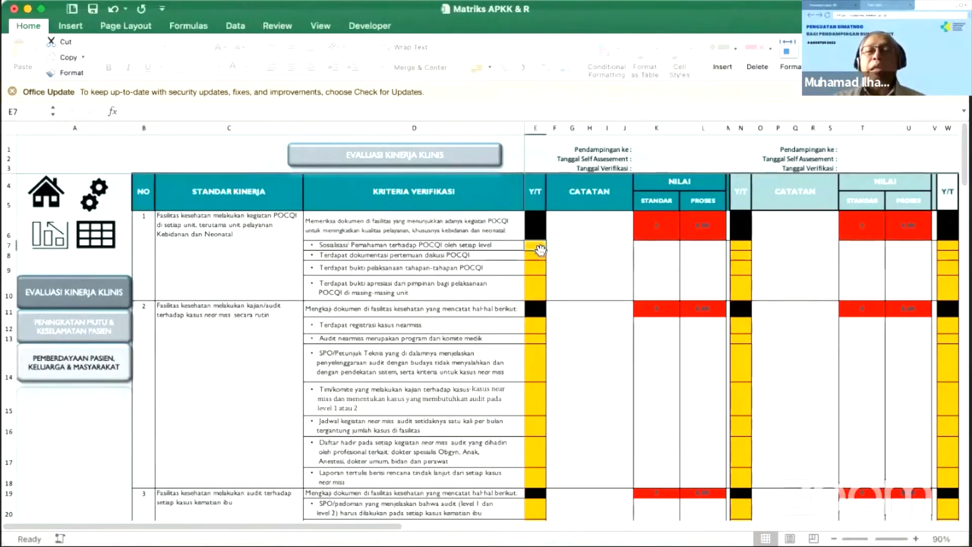
pyautogui.write('1')
pyautogui.press('Return')
pyautogui.write('1')
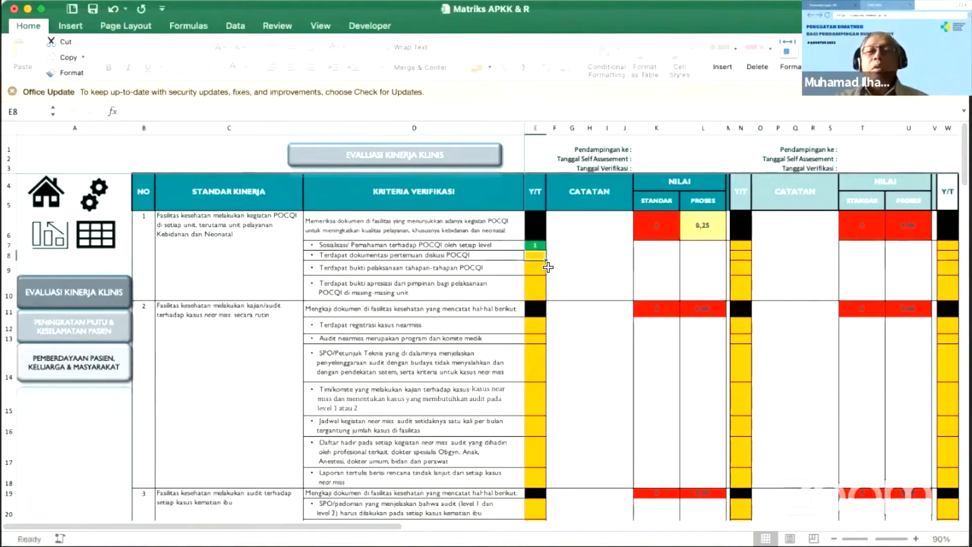
pyautogui.press('Return')
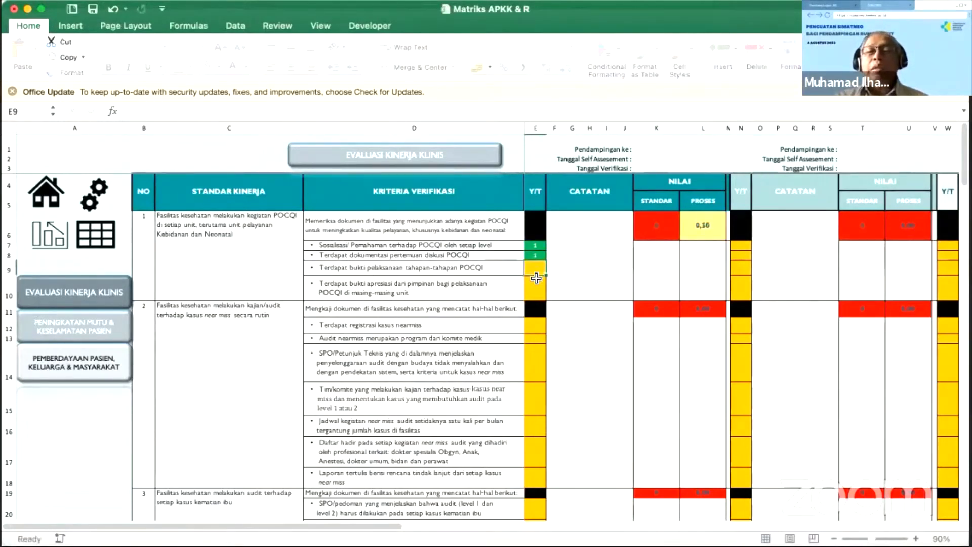
pyautogui.click(536, 279)
pyautogui.click(537, 268)
pyautogui.write('1')
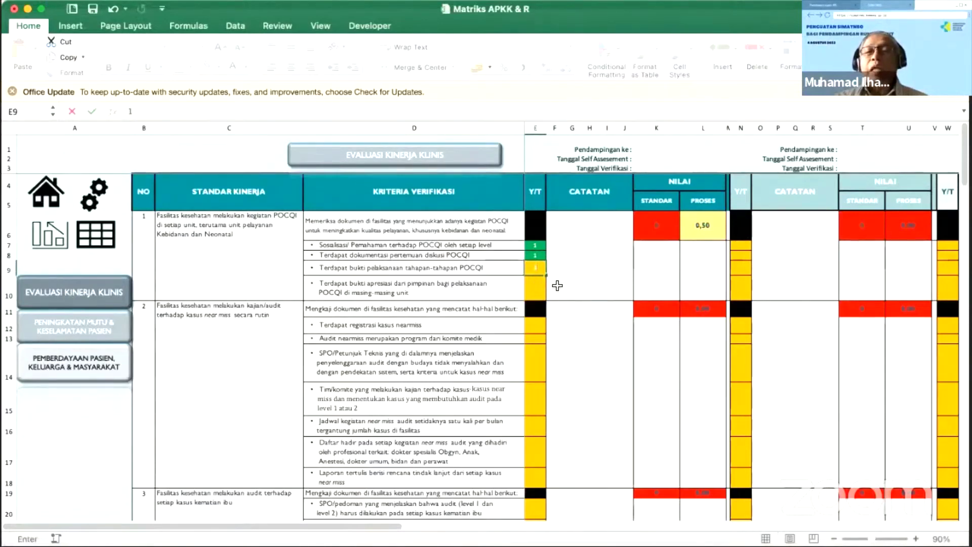
pyautogui.press('Return')
pyautogui.click(577, 282)
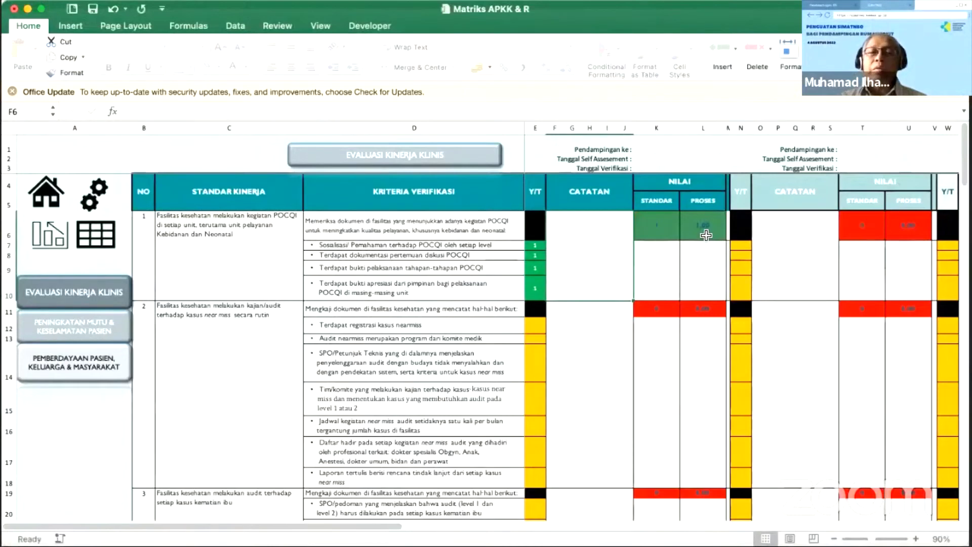
# - Open the Peningkatan Mutu & Keselamatan Pasien matrix and review its standards and verification criteria
pyautogui.click(92, 335)
pyautogui.scroll(-5, 415, 330)
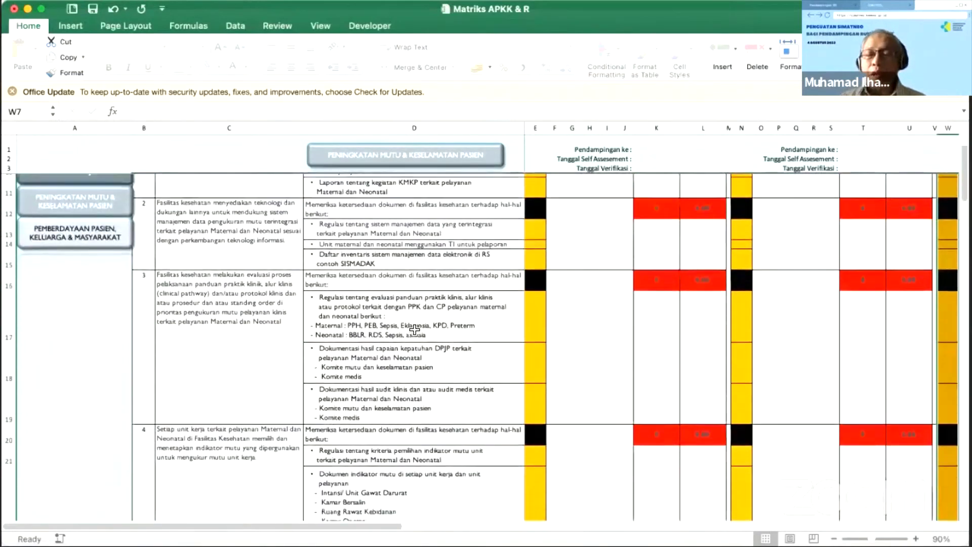
pyautogui.scroll(-5, 414, 330)
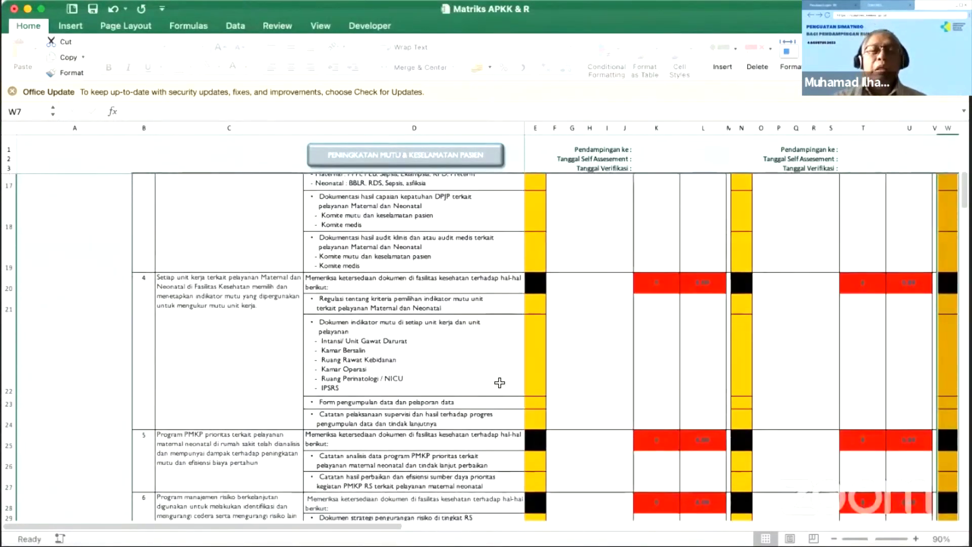
pyautogui.scroll(10, 496, 382)
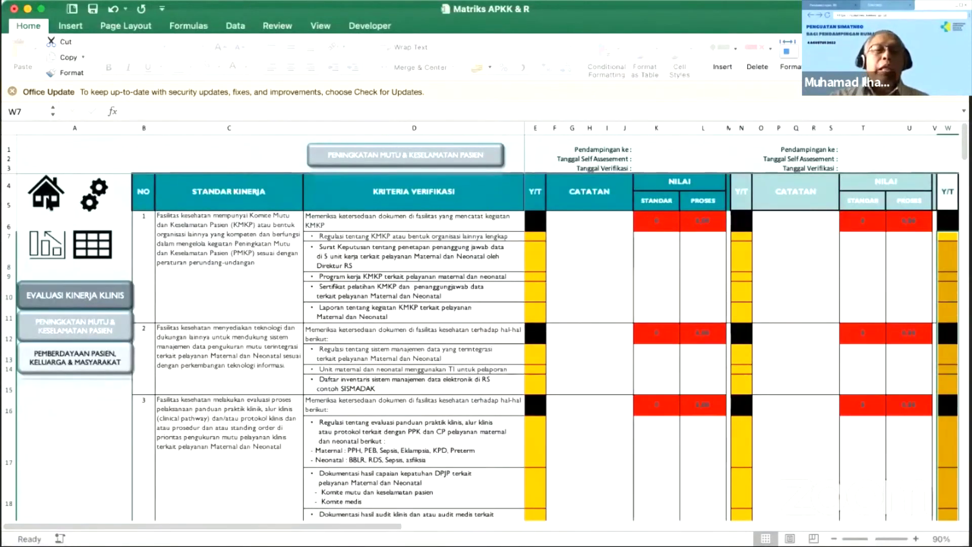
# - Open the Ruang Operasi matrix of the Pencegahan Infeksi instrument and enlarge it to 123% for reading
pyautogui.click(46, 194)
pyautogui.click(596, 389)
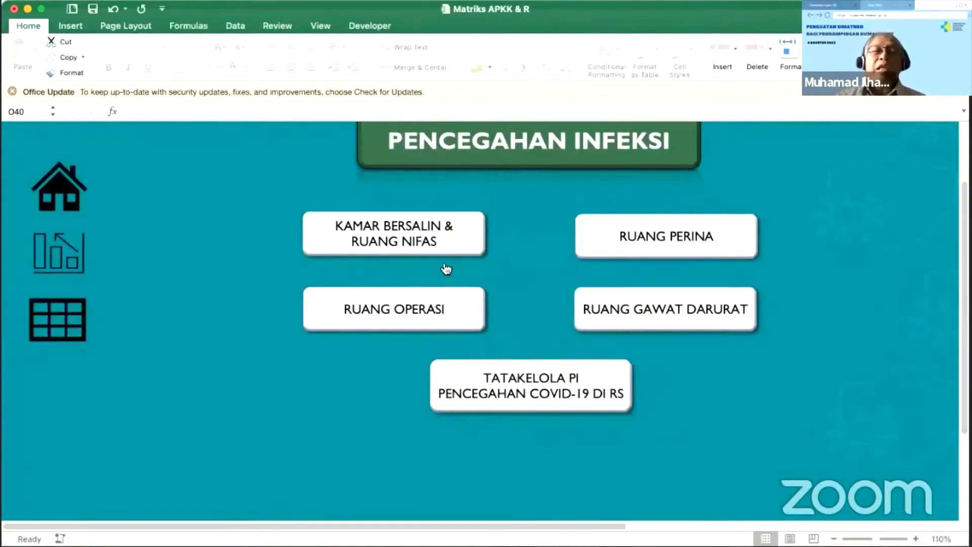
pyautogui.click(416, 309)
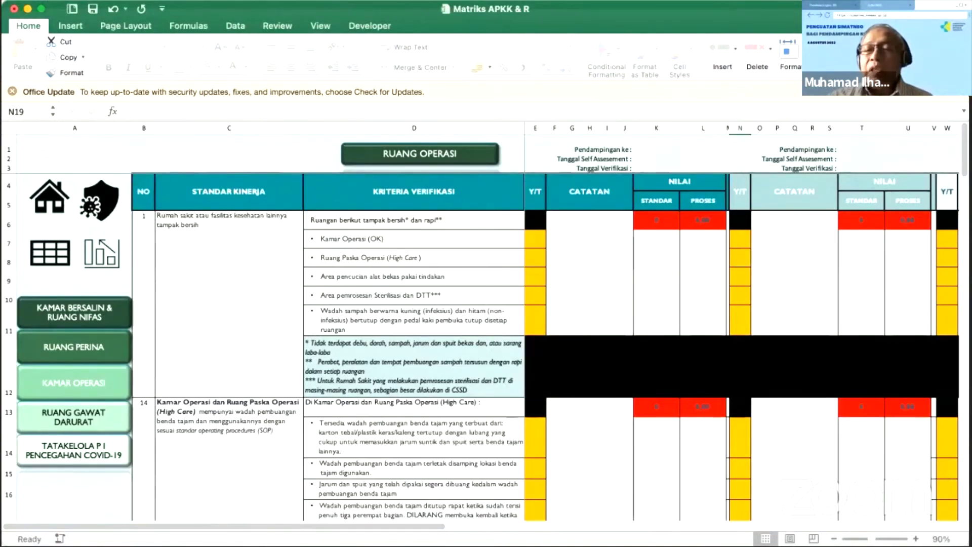
pyautogui.scroll(10, 586, 363)
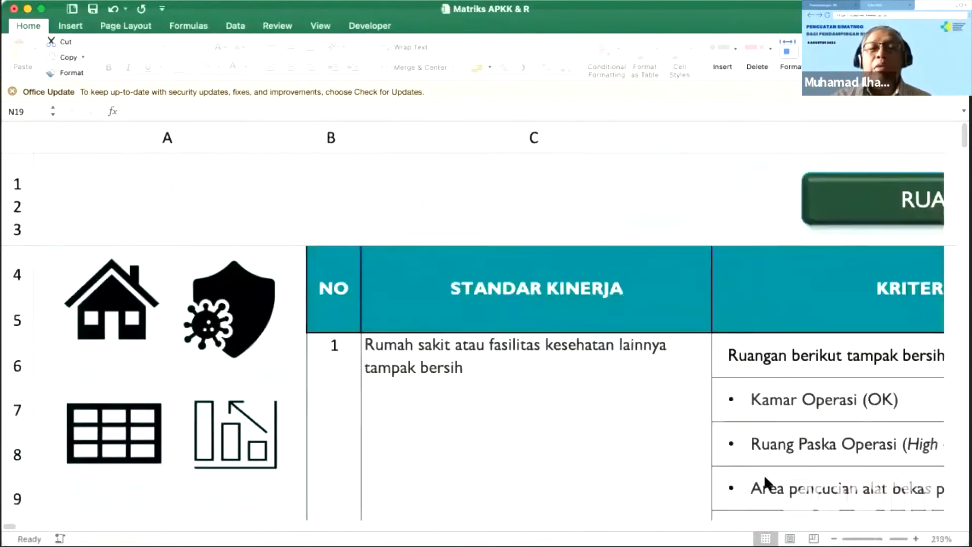
pyautogui.scroll(3, 586, 364)
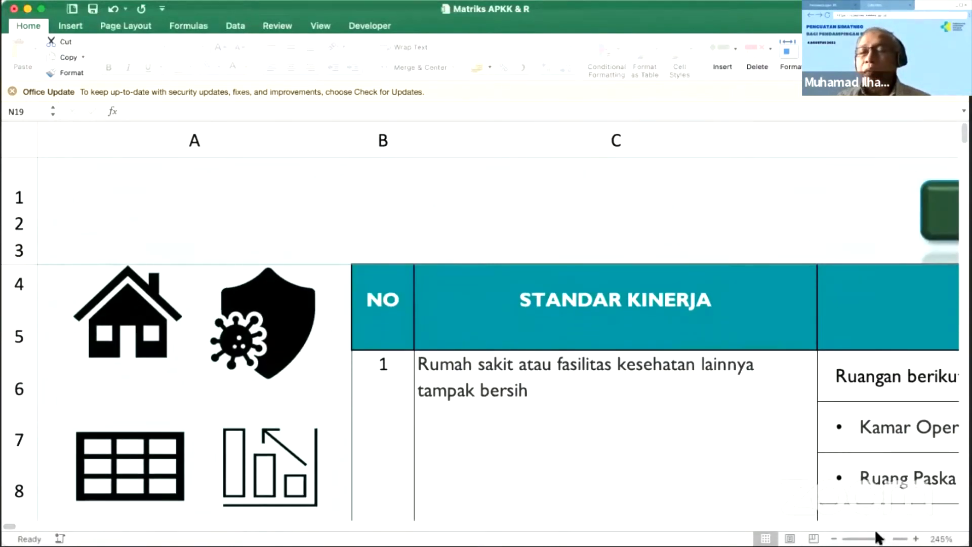
pyautogui.moveTo(889, 538); pyautogui.dragTo(879, 538)
pyautogui.scroll(-3, 770, 269)
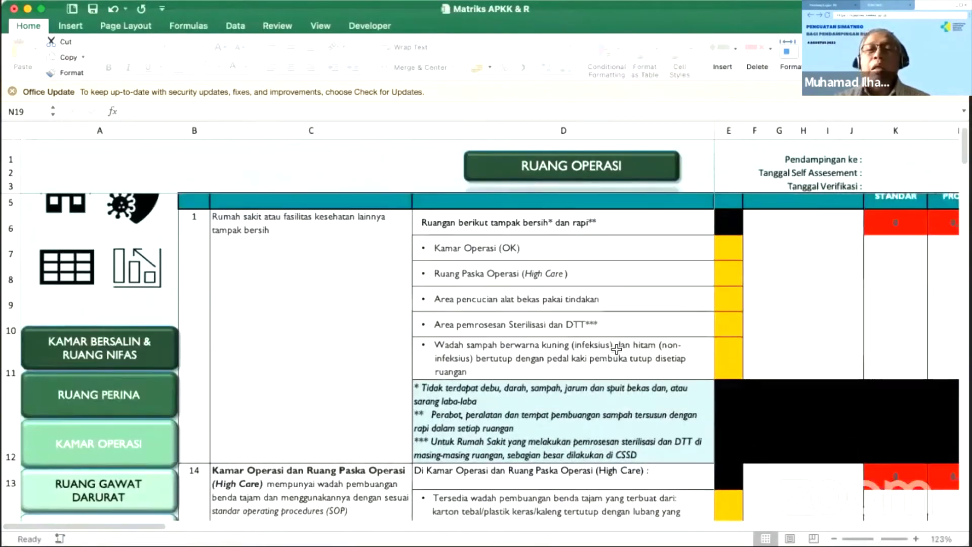
# - For the first Ruang Operasi standard, score Kamar Operasi (OK) and Area pencucian alat bekas pakai tindakan as 1
pyautogui.click(738, 265)
pyautogui.write('1')
pyautogui.press('Return')
pyautogui.click(735, 316)
pyautogui.write('1')
pyautogui.press('Return')
# - Score the waste container, Area pemrosesan Sterilisasi dan DTT, and Ruang Paska Operasi criteria as 1 and check the standard's Nilai columns
pyautogui.click(733, 356)
pyautogui.write('1')
pyautogui.click(729, 334)
pyautogui.write('1')
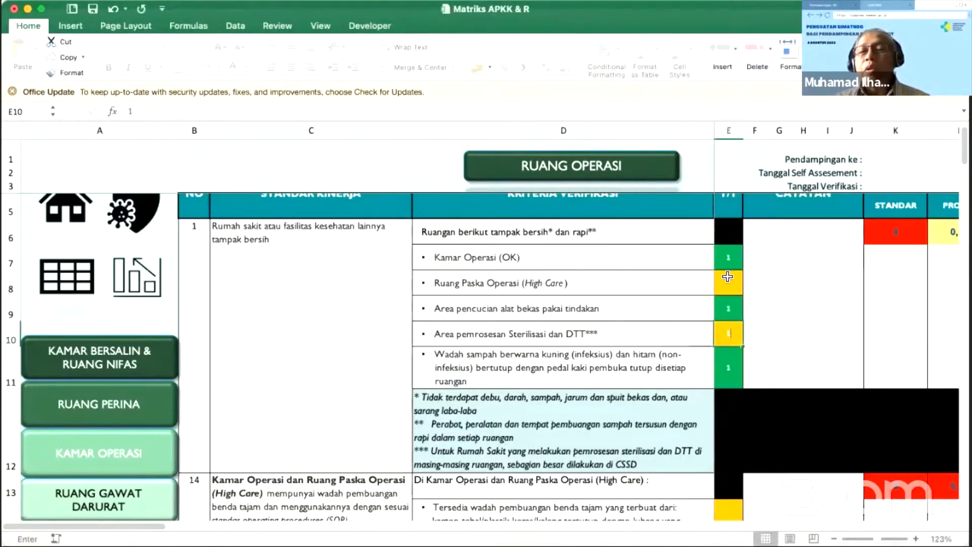
pyautogui.click(728, 276)
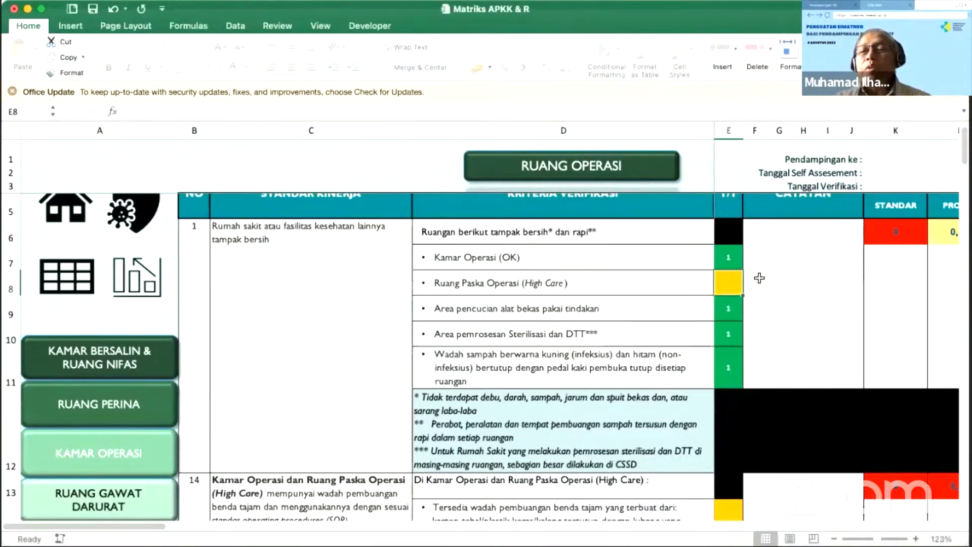
pyautogui.write('1')
pyautogui.click(768, 295)
pyautogui.hscroll(2, 838, 276)
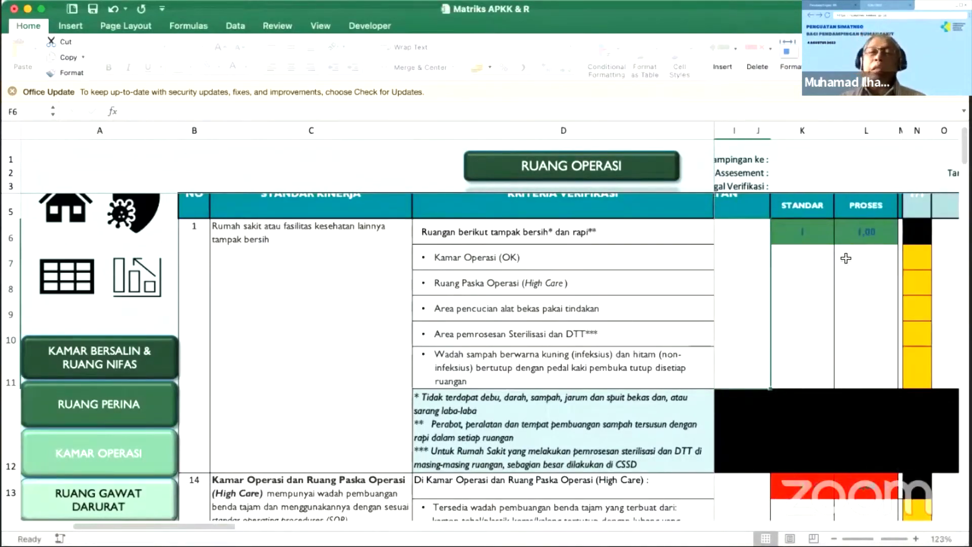
pyautogui.hscroll(-2, 846, 259)
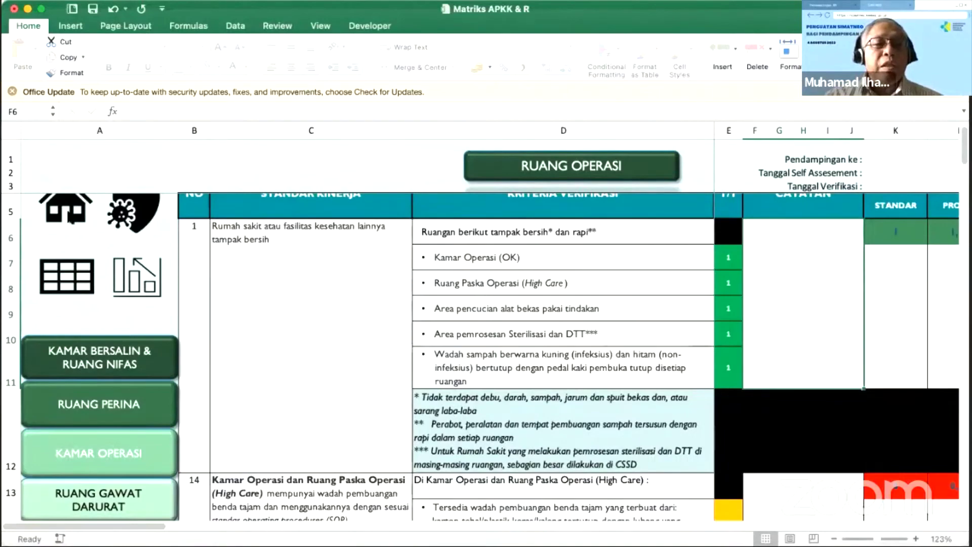
# - Open the Penerimaan Awal Gawat Darurat dan Kesiapan UGD 24 Jam matrix of the Jejaring Rujukan Gadar MatNeo instrument
pyautogui.click(71, 219)
pyautogui.click(689, 402)
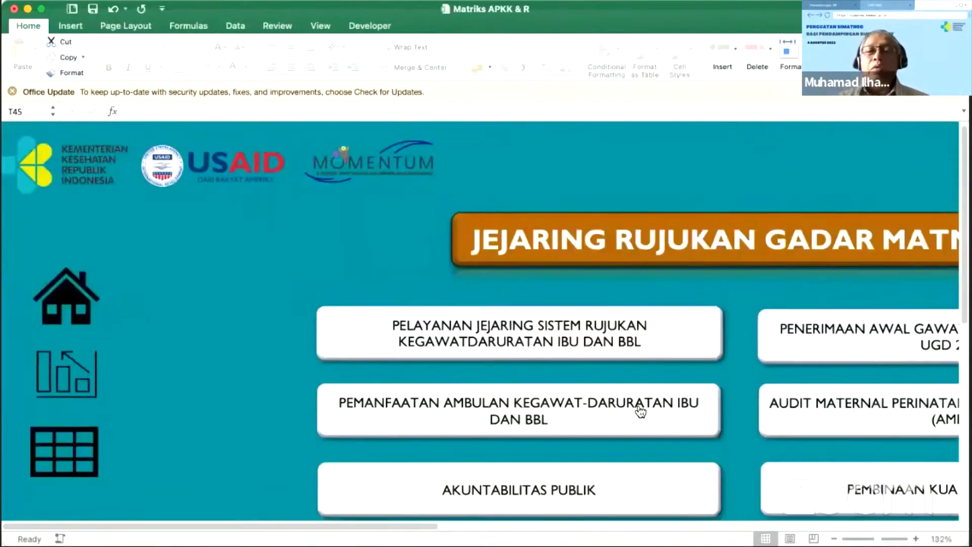
pyautogui.scroll(-3, 641, 408)
pyautogui.hscroll(2, 640, 408)
pyautogui.scroll(-2, 513, 415)
pyautogui.hscroll(2, 513, 415)
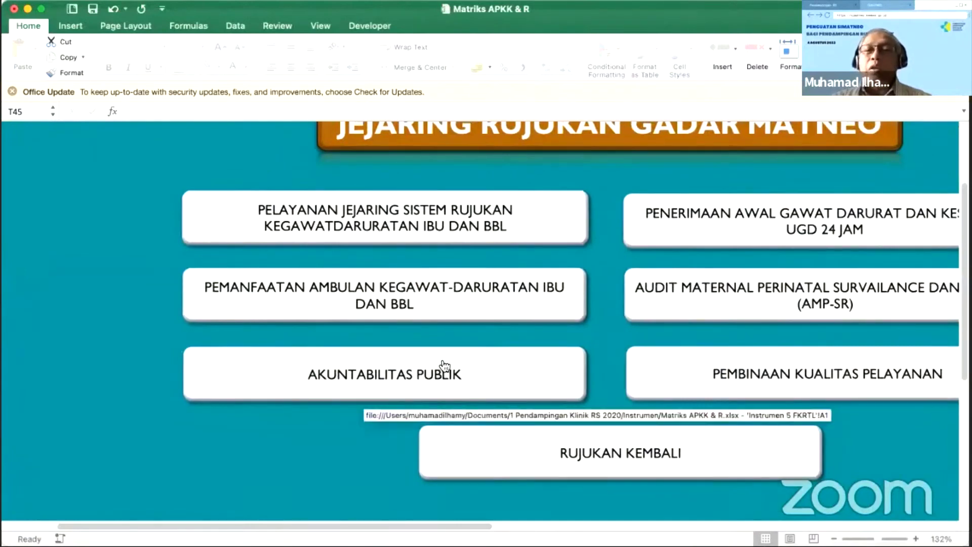
pyautogui.click(830, 227)
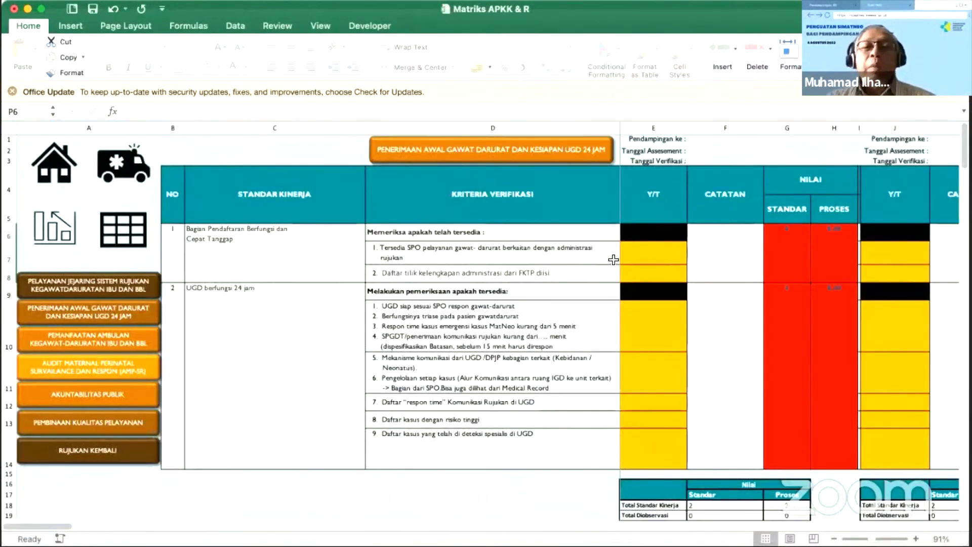
# - For the Bagian Pendaftaran standard, score the SPO pelayanan gawat-darurat criterion as 1 and the Daftar tilik kelengkapan administrasi criterion as 0
pyautogui.click(670, 257)
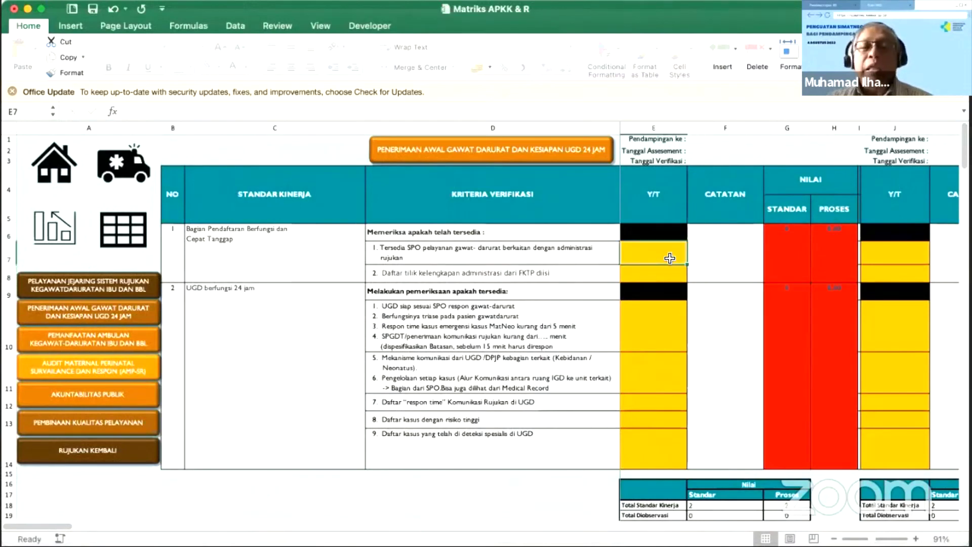
pyautogui.write('1')
pyautogui.press('Return')
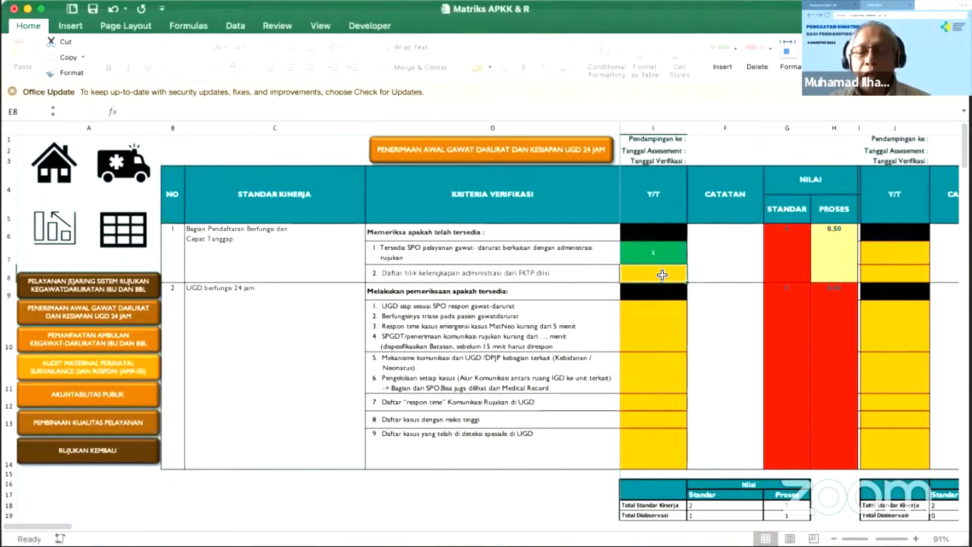
pyautogui.write('0')
pyautogui.click(698, 313)
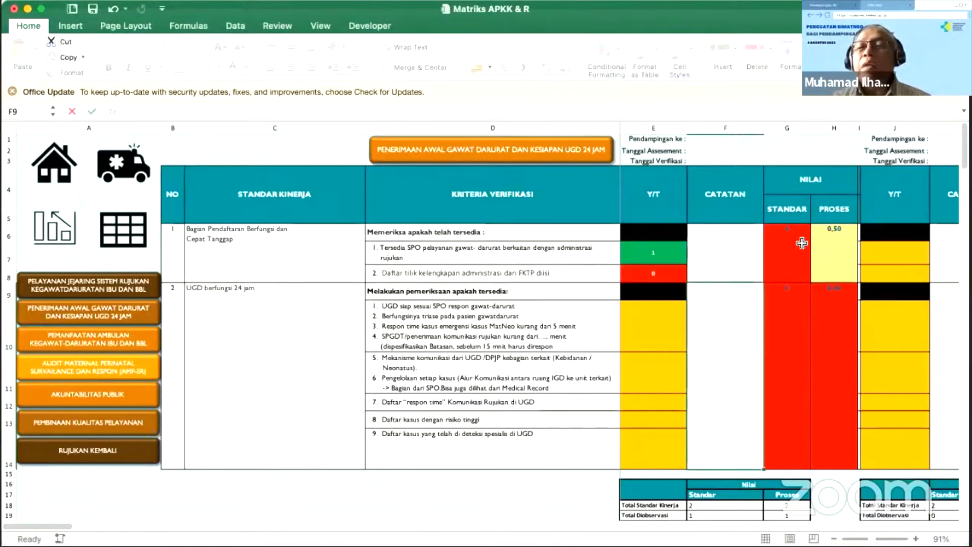
# - Change the Daftar tilik kelengkapan administrasi dari FKTP score to 1 and check the standard's Nilai columns
pyautogui.click(676, 274)
pyautogui.write('1')
pyautogui.click(711, 305)
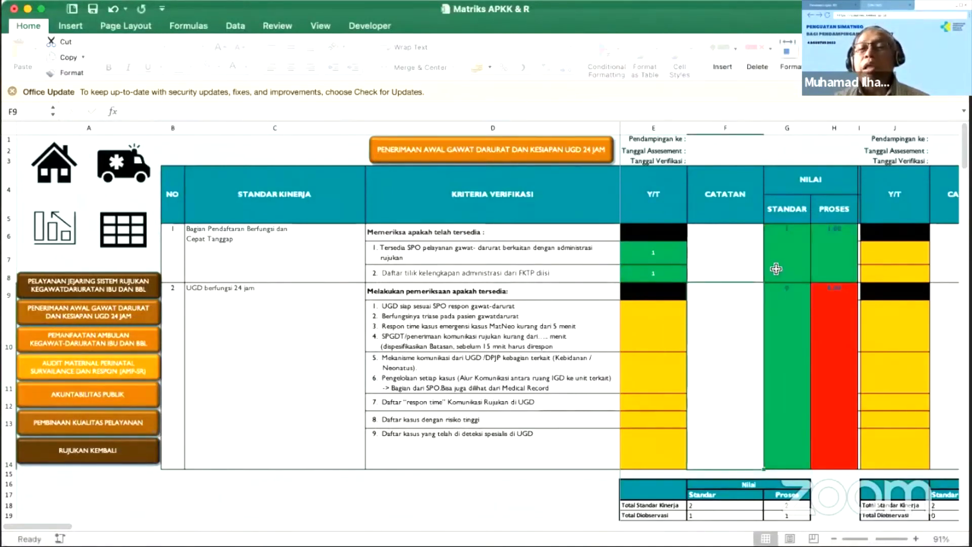